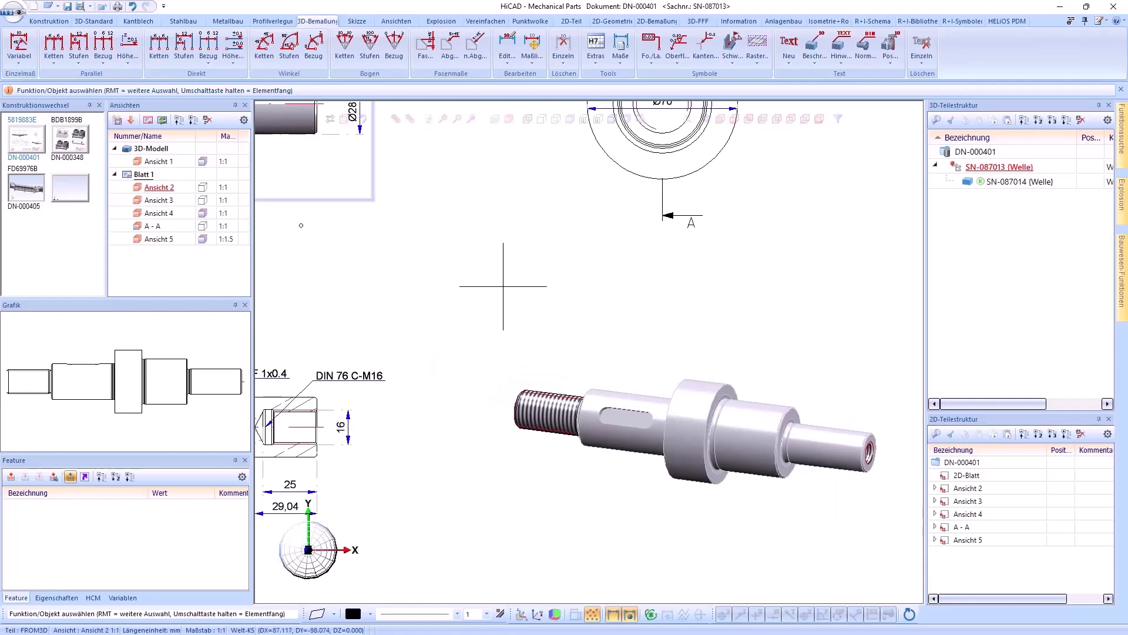
# Start a form and position tolerance and add a second row with the total runout symbol (Gesamtlauf) and tolerance value 0,2.
pyautogui.scroll(10, 301, 159)
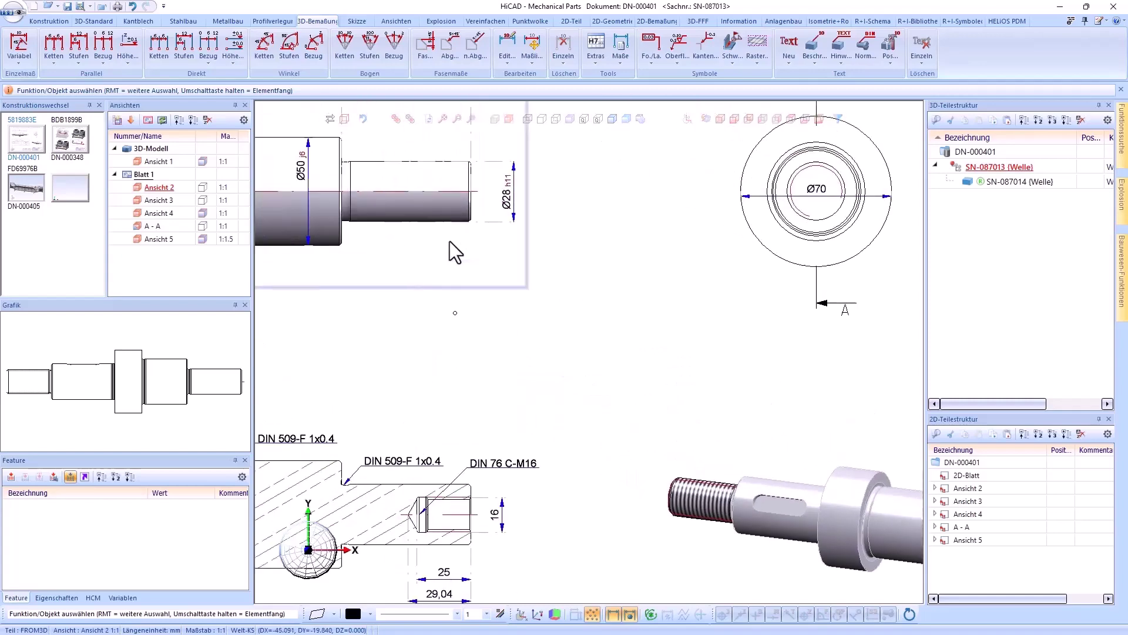
pyautogui.moveTo(773, 418); pyautogui.dragTo(809, 435, button='middle')
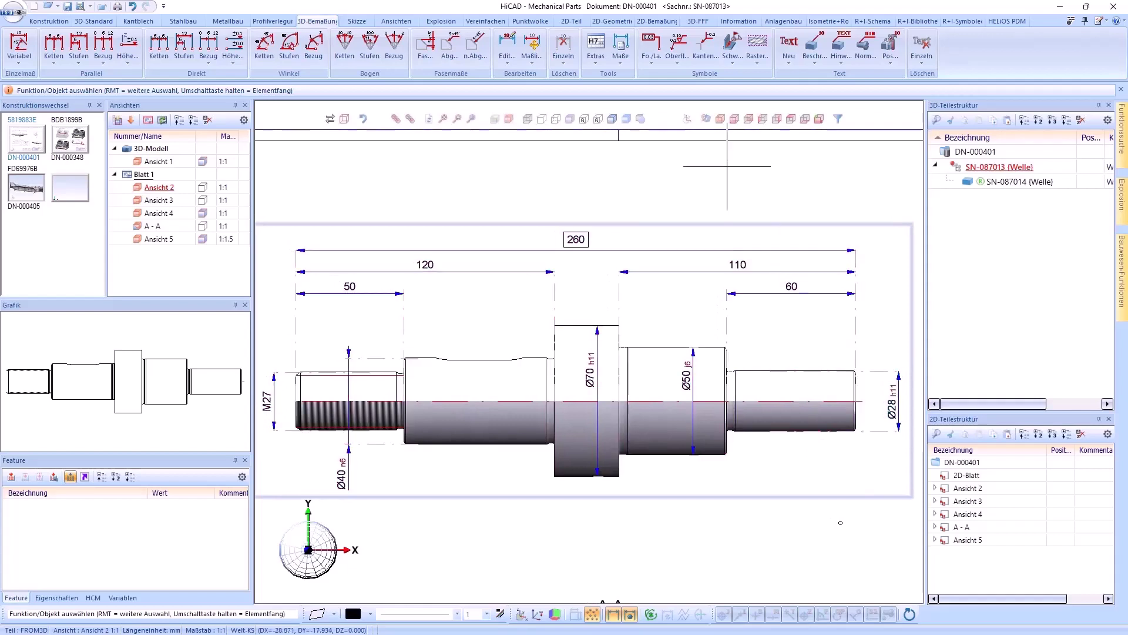
pyautogui.click(655, 40)
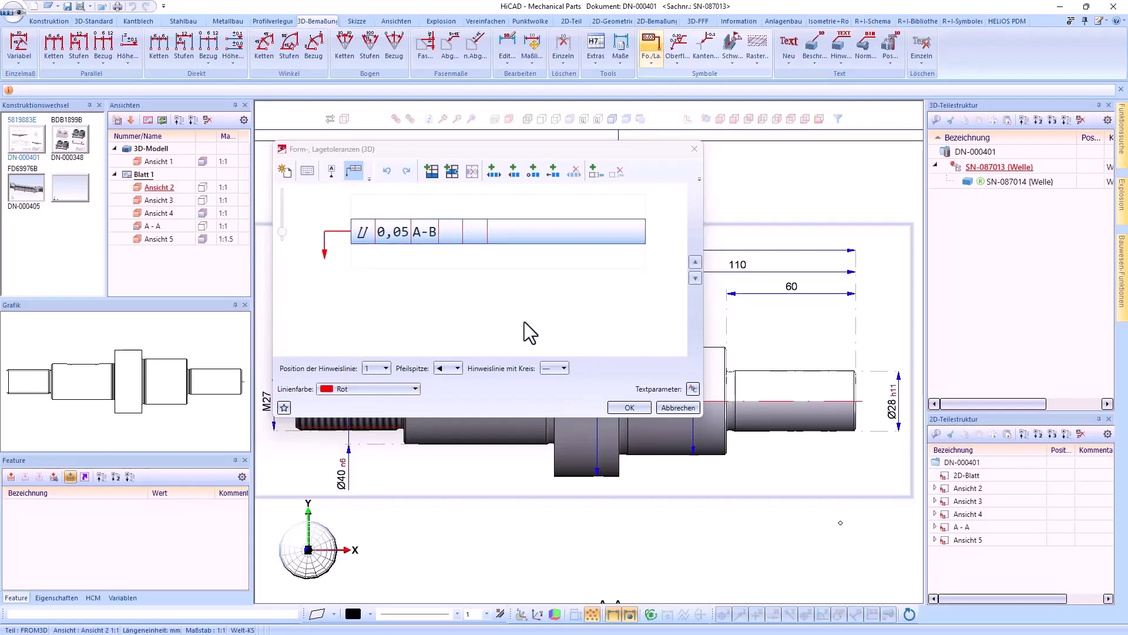
pyautogui.click(433, 168)
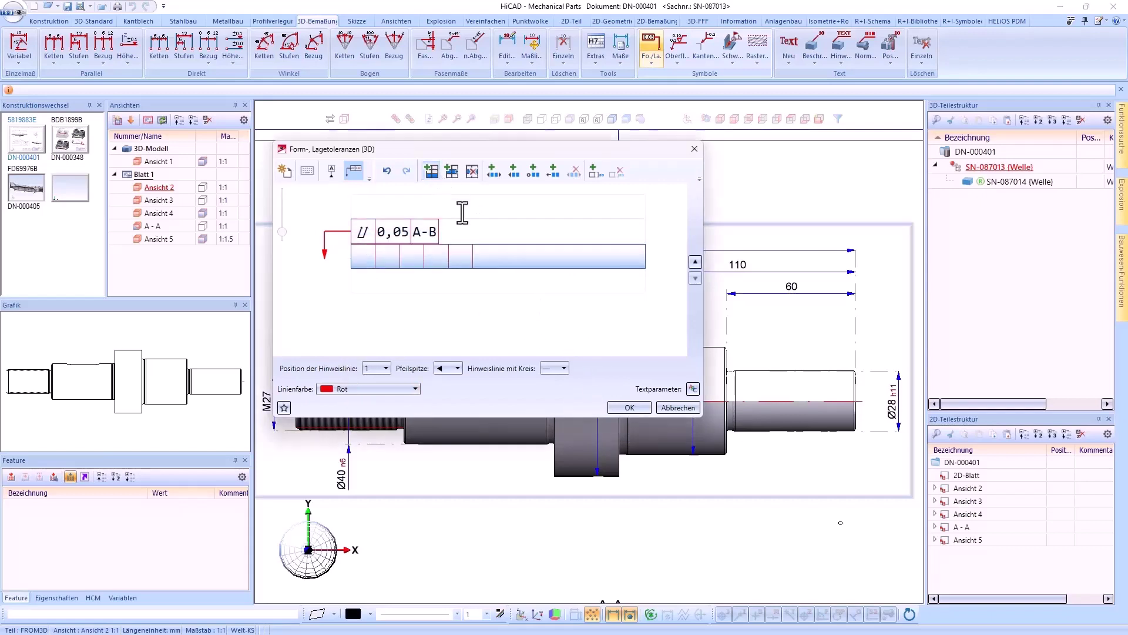
pyautogui.click(364, 257)
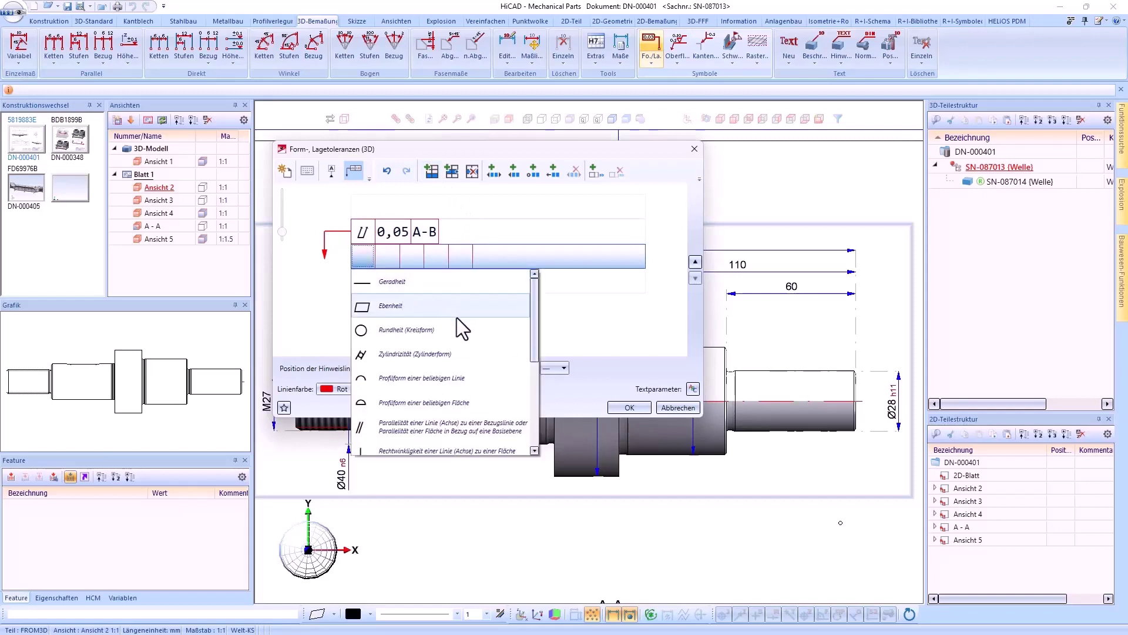
pyautogui.scroll(-5, 457, 317)
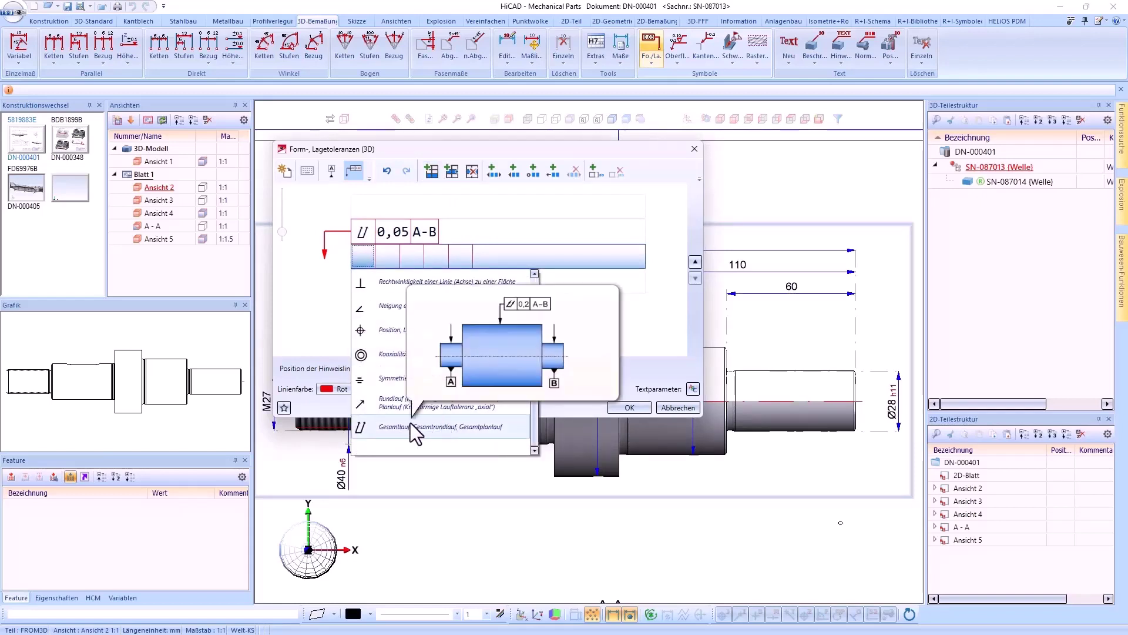
pyautogui.click(410, 422)
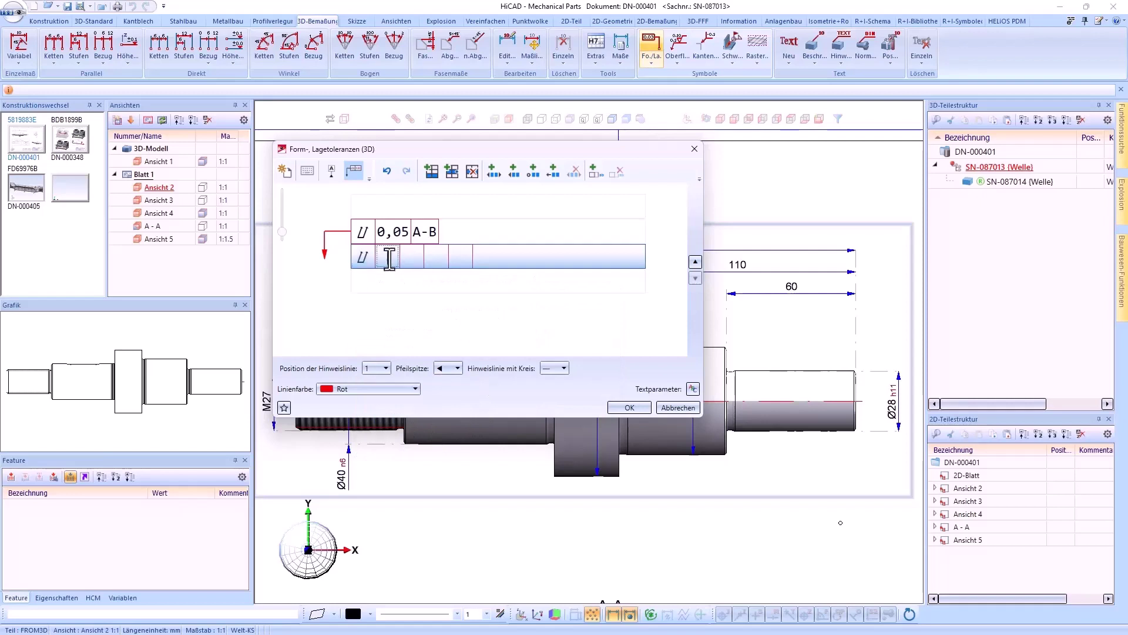
pyautogui.write('0,2')
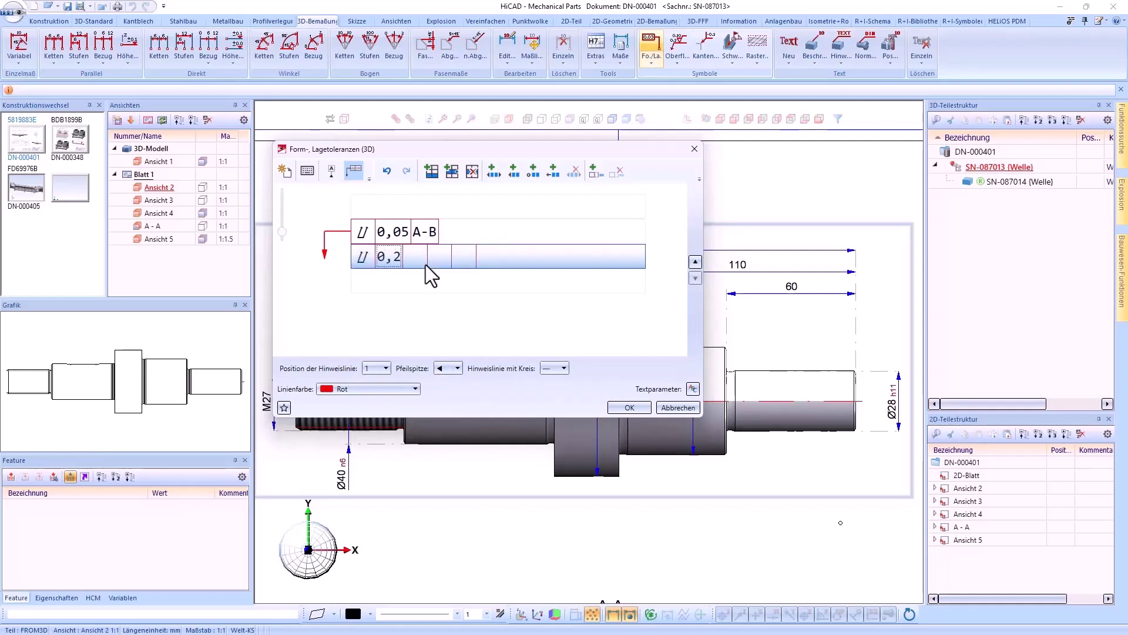
# Enter the datums A, B and C in separate fields of the second tolerance row.
pyautogui.click(417, 258)
pyautogui.write('A')
pyautogui.click(441, 257)
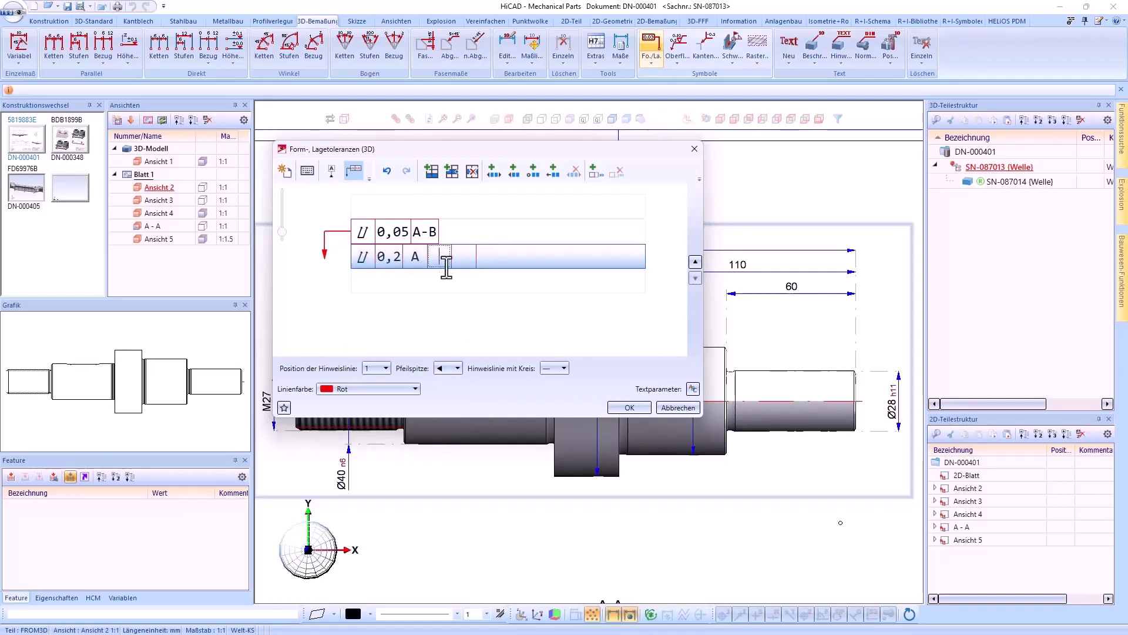
pyautogui.write('B')
pyautogui.click(470, 257)
pyautogui.write('C')
# Append an orientation indicator with the perpendicularity symbol to the second tolerance row, followed by the text Zusatz.
pyautogui.click(495, 170)
pyautogui.click(503, 256)
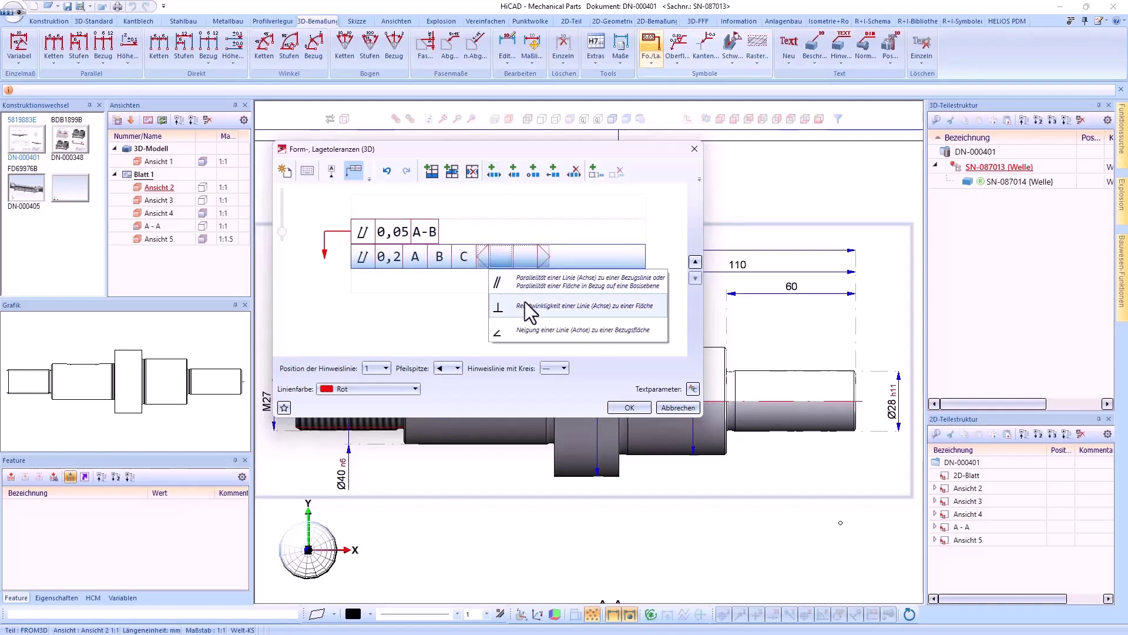
pyautogui.click(530, 307)
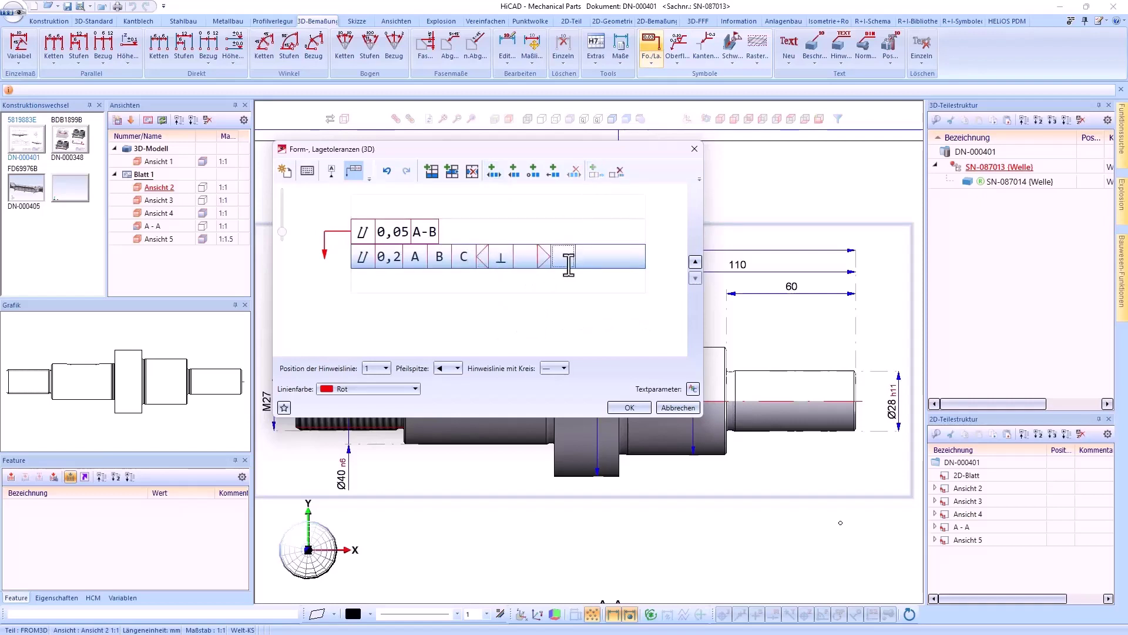
pyautogui.click(568, 263)
pyautogui.write('Zusatz')
# Enter the circled R and L symbols followed by Zusatz as the text above the tolerance frame.
pyautogui.click(369, 207)
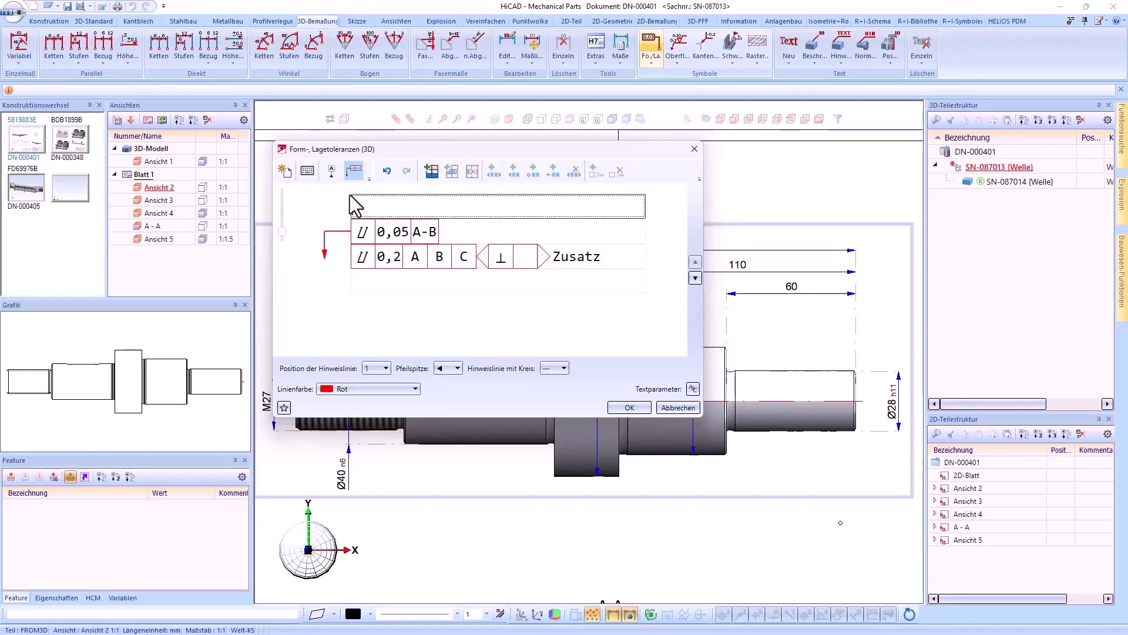
pyautogui.click(317, 201)
pyautogui.click(301, 201)
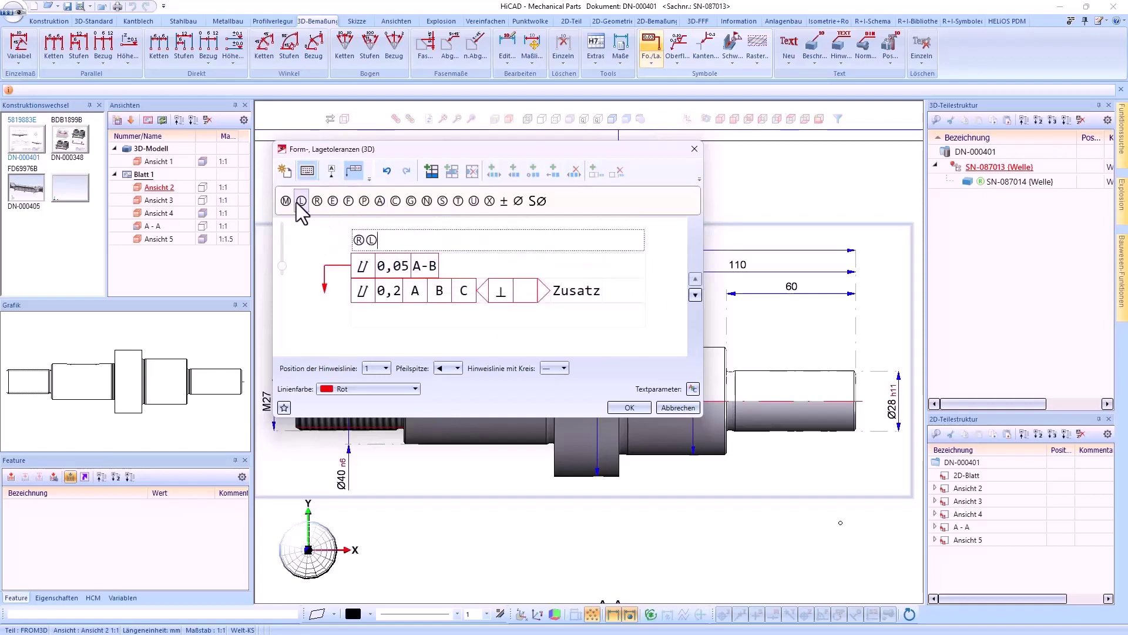
pyautogui.click(308, 170)
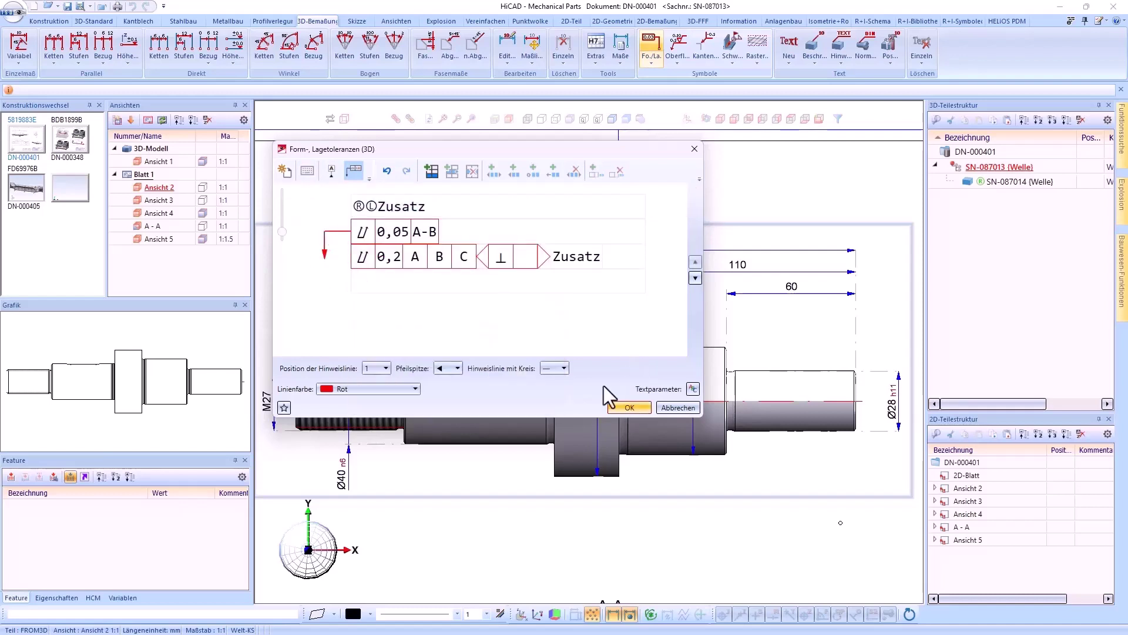
# Set the leader line position to 2 and place the tolerance below the lower edge of the shaft's keyway section.
pyautogui.click(380, 391)
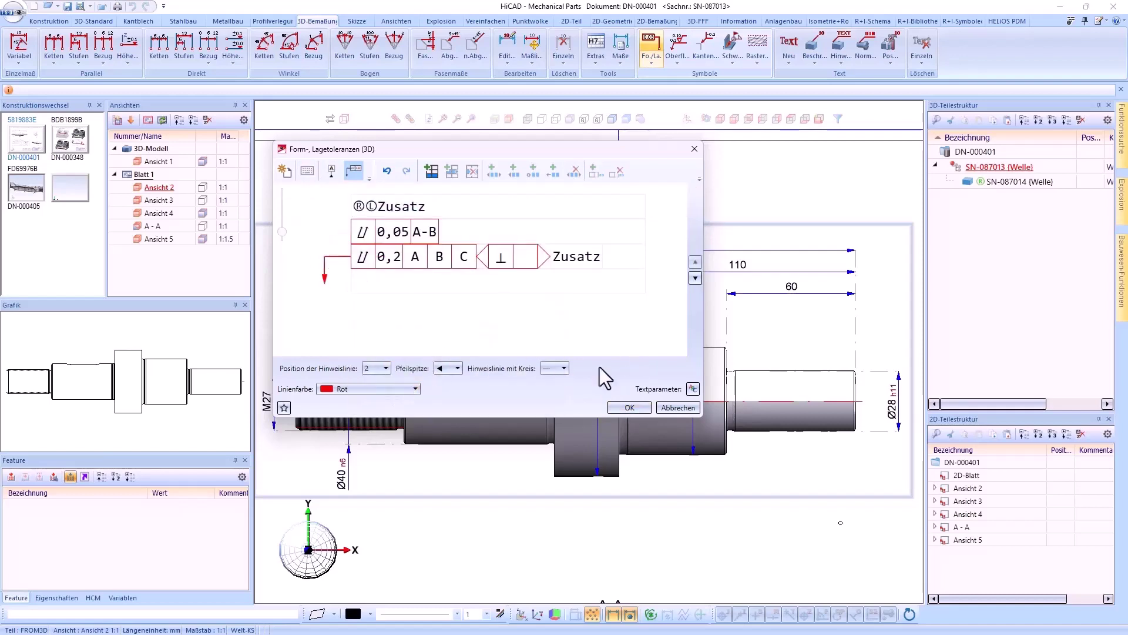
pyautogui.click(643, 407)
pyautogui.click(472, 444)
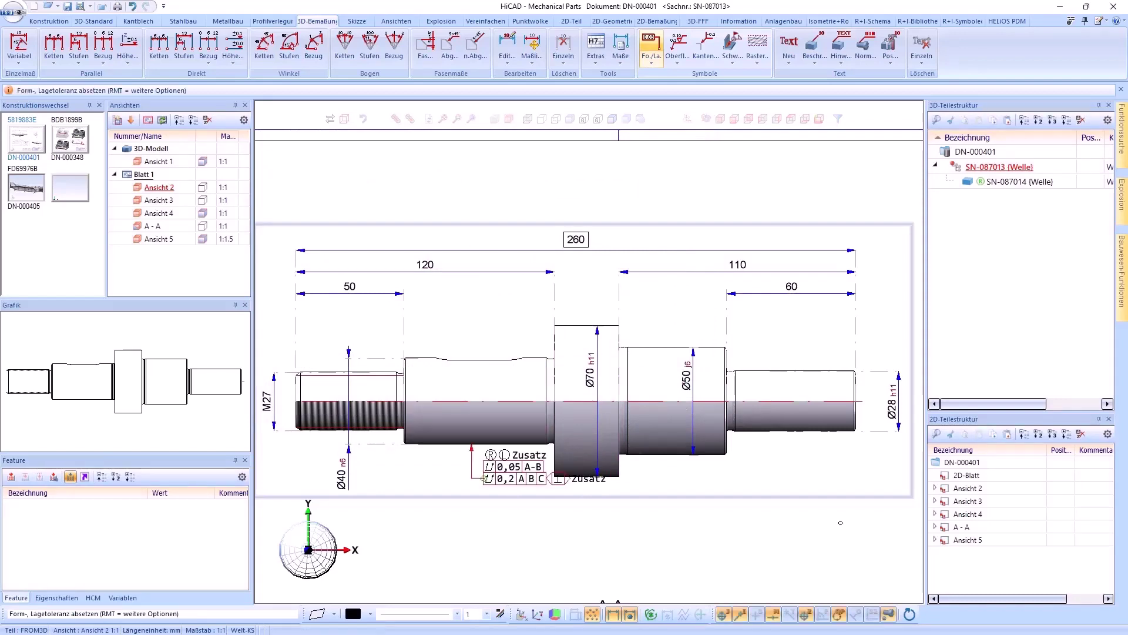
pyautogui.click(481, 522)
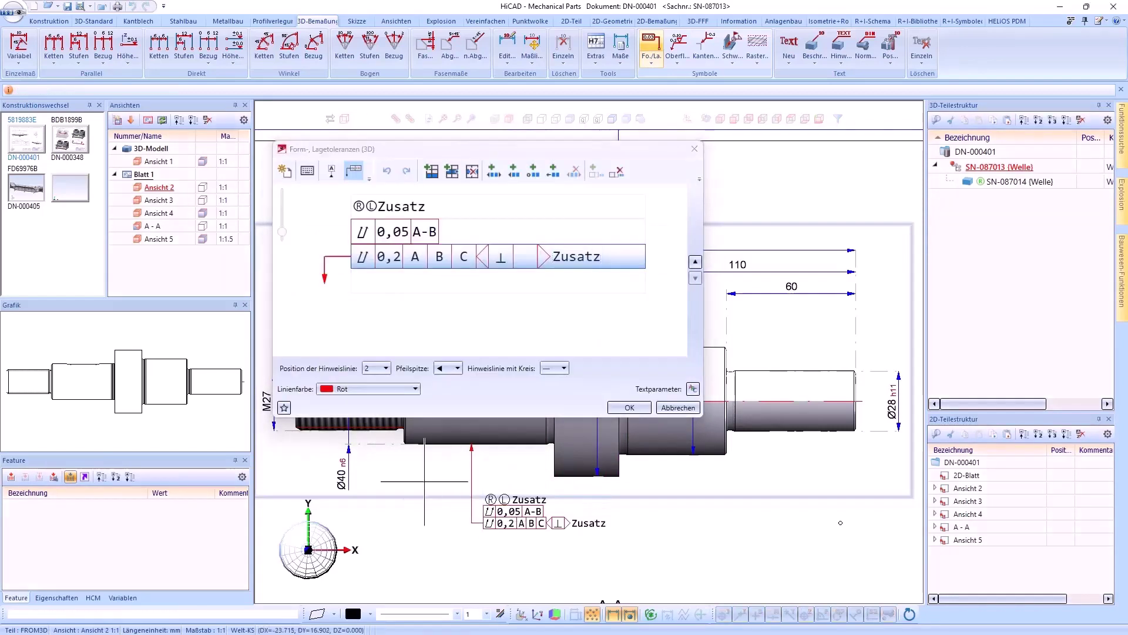
# Load the saved tolerance favourite Bohrmuster and place it below the lower edge of the Ø28 shaft end.
pyautogui.click(284, 407)
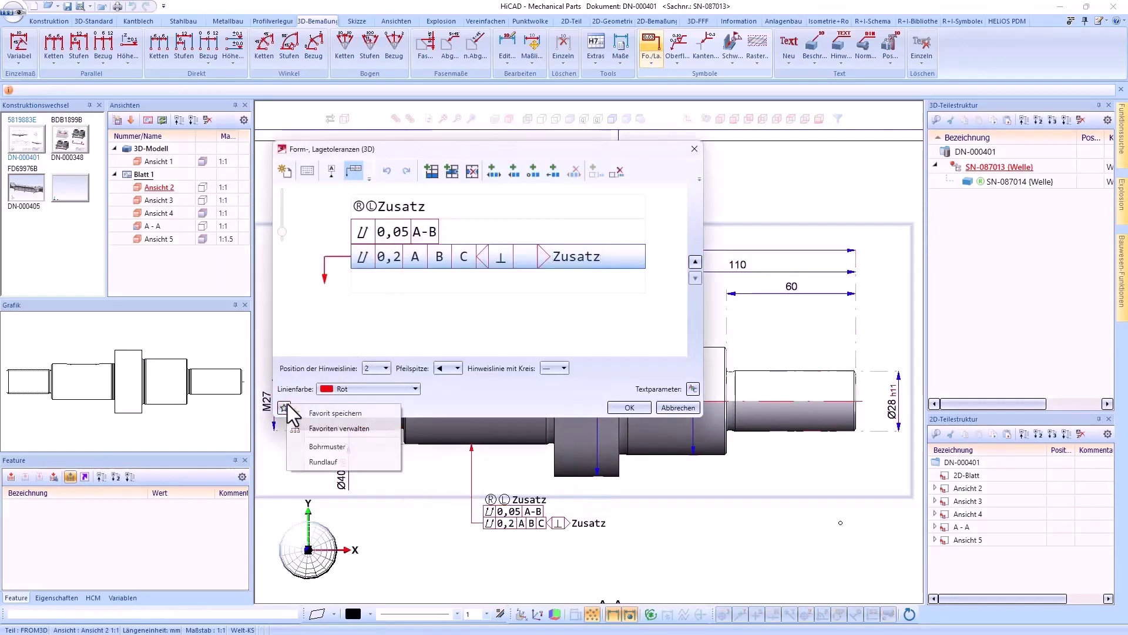
pyautogui.click(334, 445)
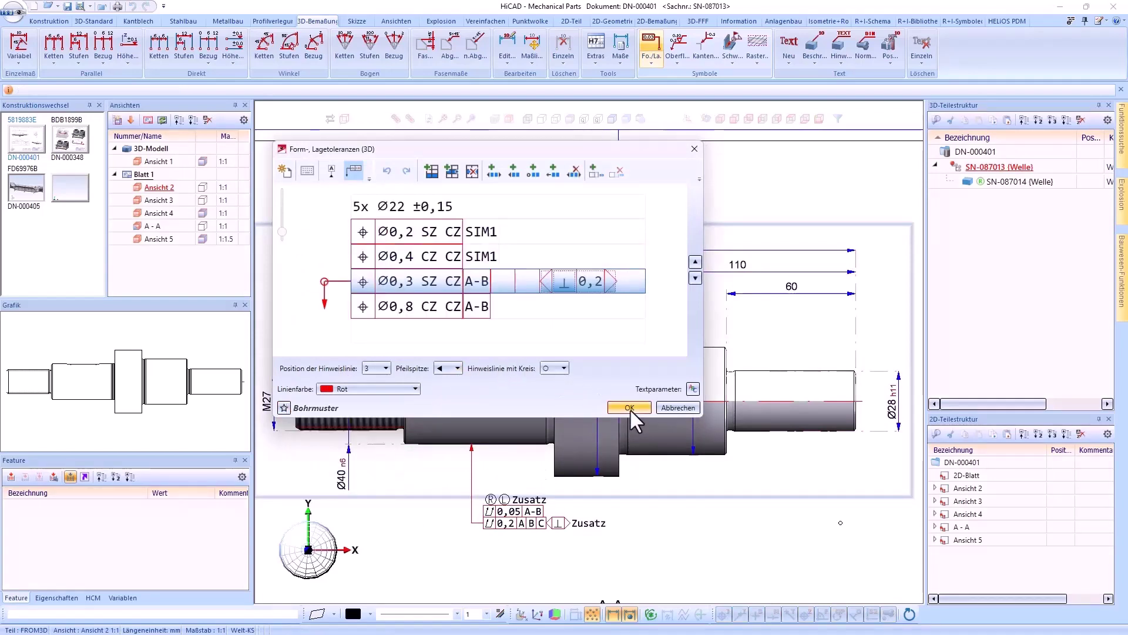
pyautogui.click(630, 408)
pyautogui.scroll(5, 714, 426)
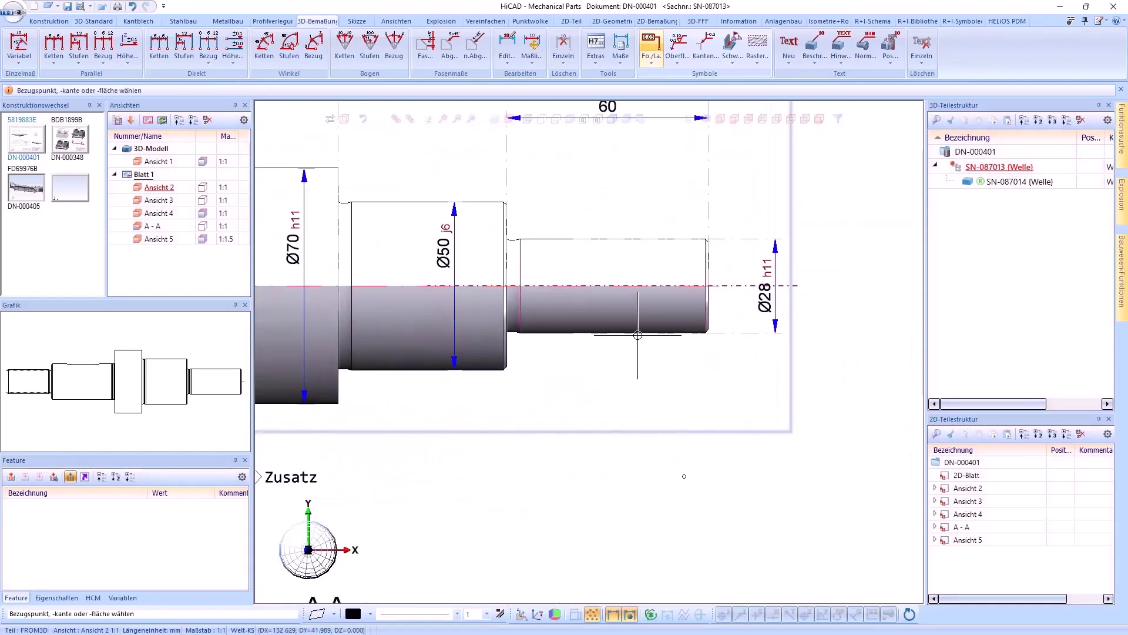
pyautogui.click(638, 335)
pyautogui.click(661, 449)
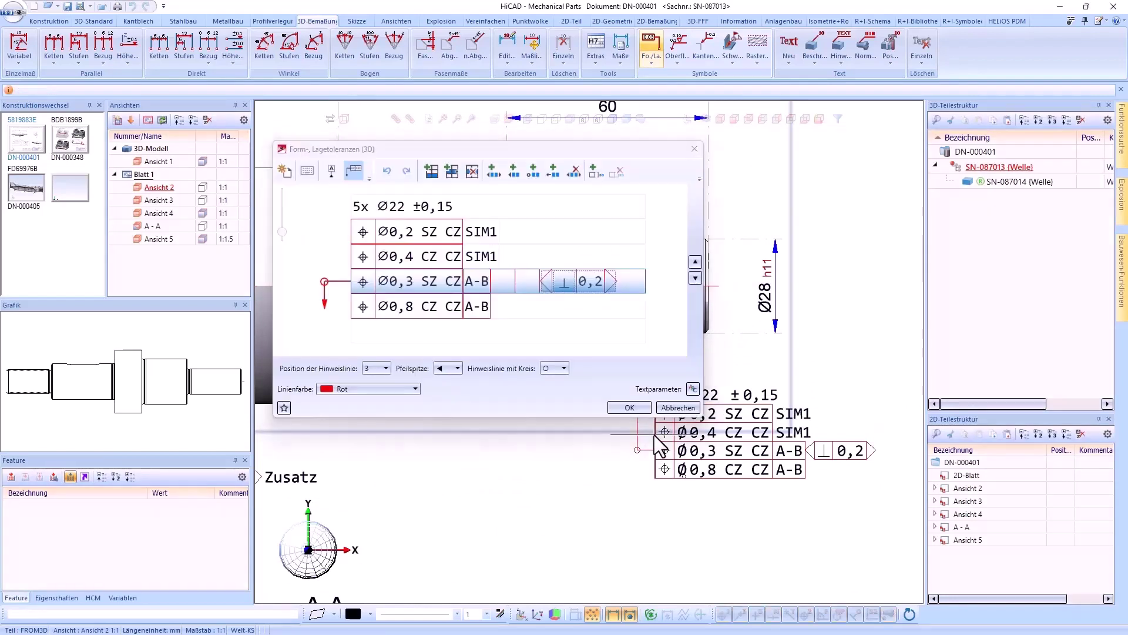
# Switch to the datum symbol A and attach it to the Ø28 h11 dimension line.
pyautogui.click(333, 170)
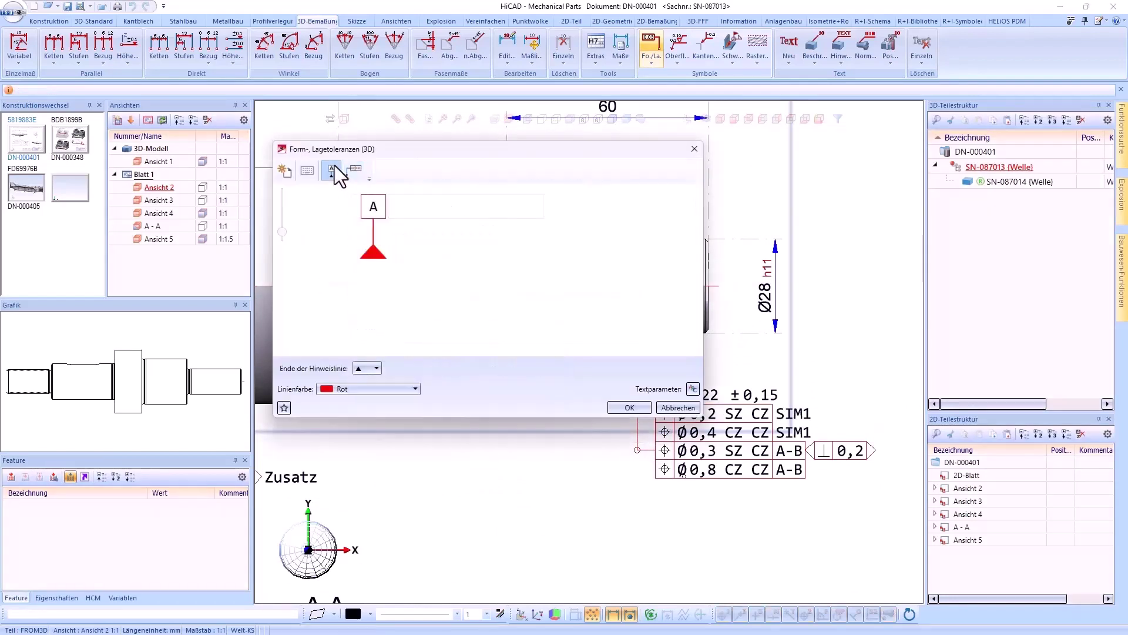
pyautogui.click(622, 408)
pyautogui.moveTo(797, 290); pyautogui.dragTo(686, 400, button='middle')
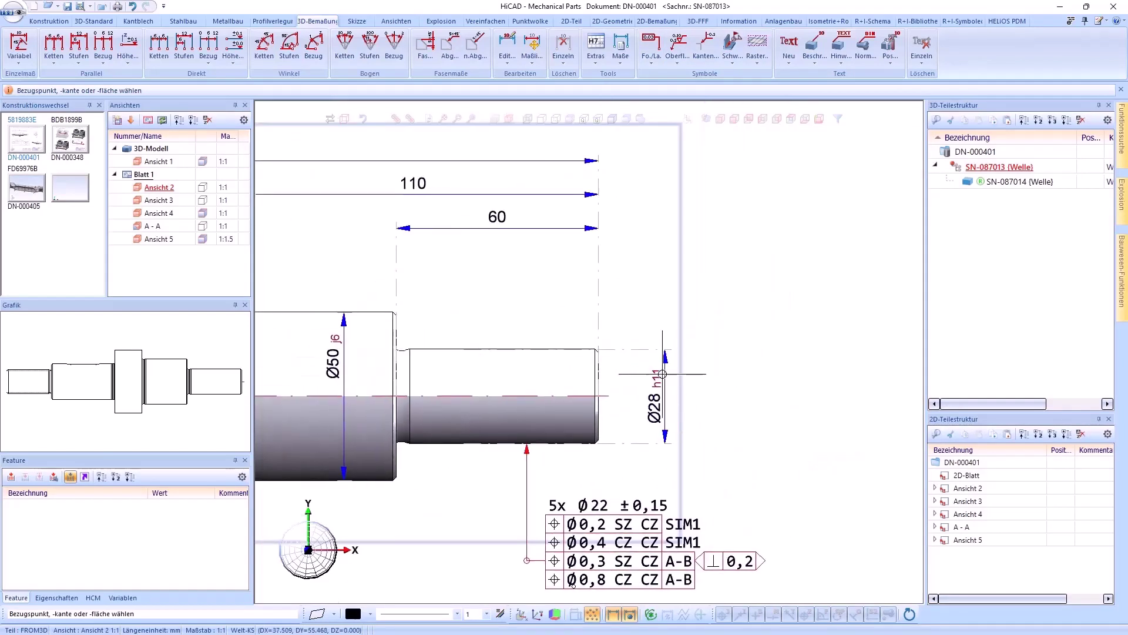
pyautogui.click(667, 378)
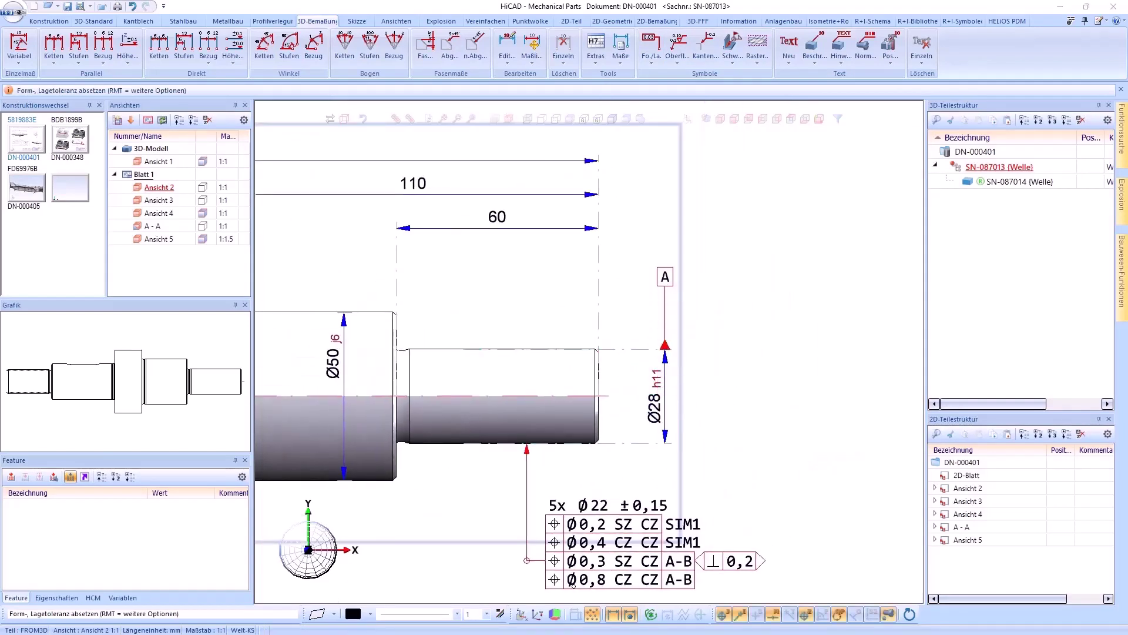
# Add a bend to the datum A leader, place the label diagonally above the dimension, and end the tolerance command.
pyautogui.rightClick(677, 287)
pyautogui.click(688, 322)
pyautogui.click(664, 301)
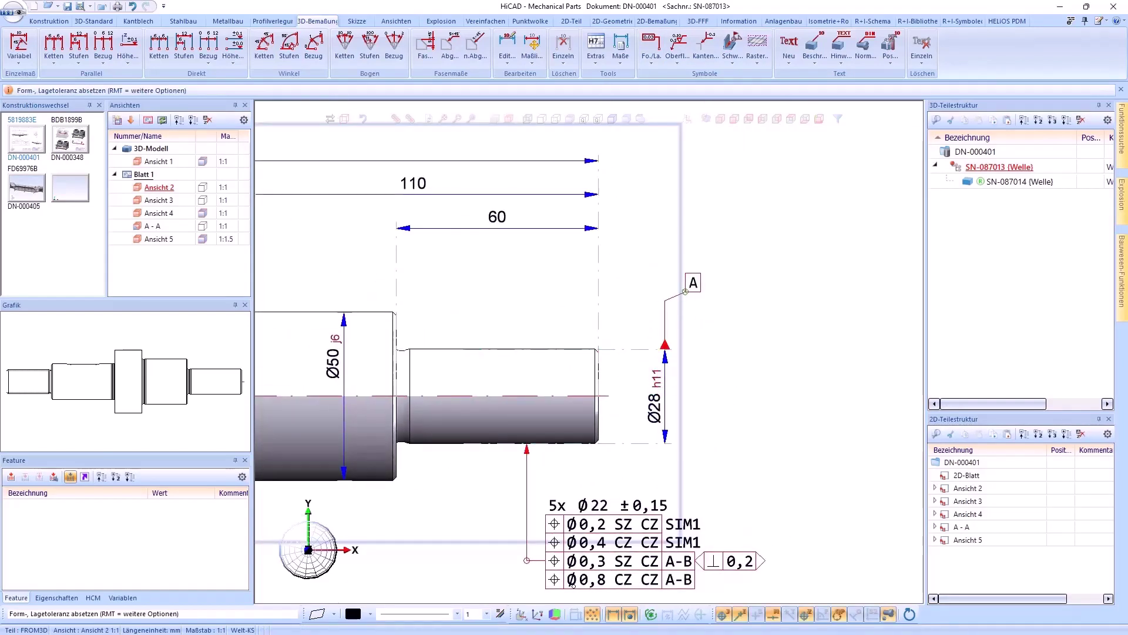
pyautogui.rightClick(689, 279)
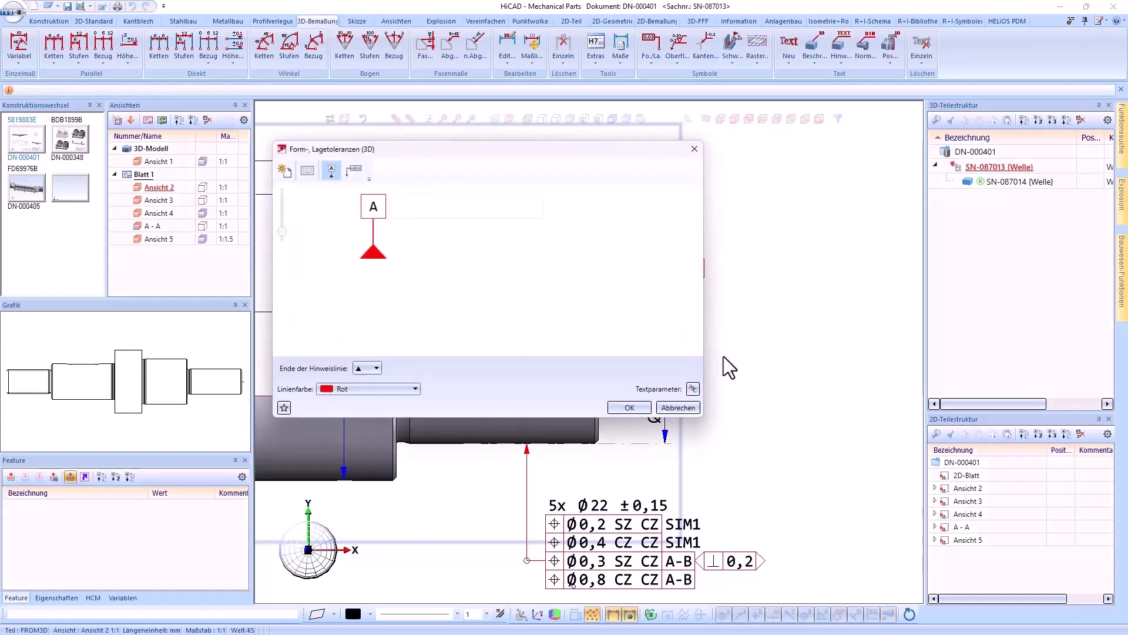
pyautogui.click(682, 409)
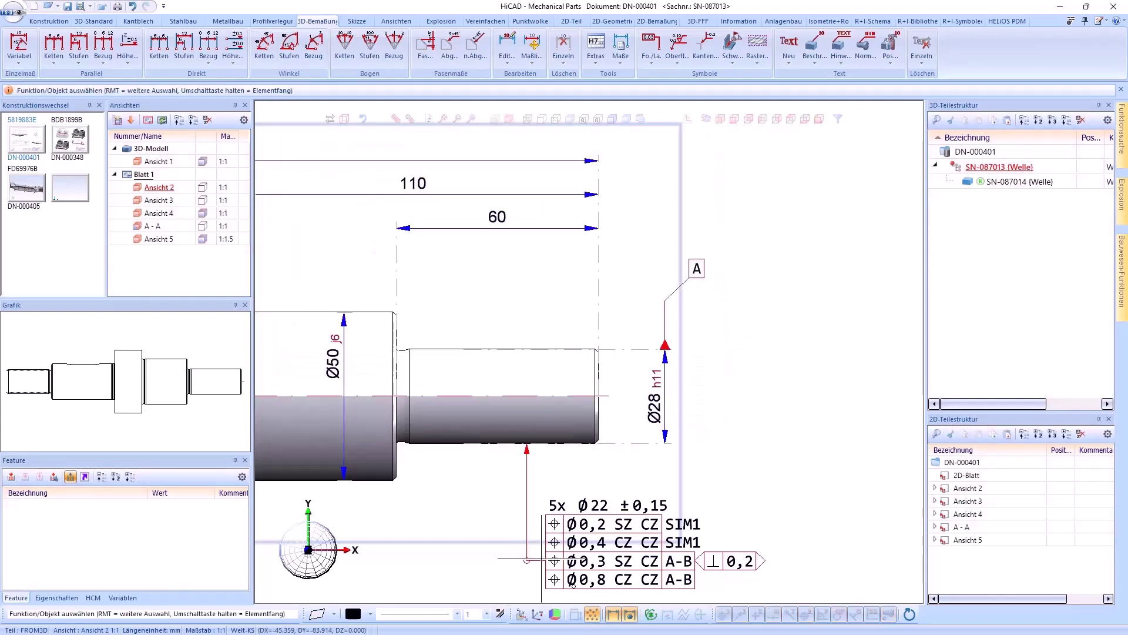
# Insert an additional leader foot point for the 5x Ø22 tolerance on the lower edge of the Ø50 shaft section.
pyautogui.moveTo(573, 586); pyautogui.dragTo(735, 483, button='middle')
pyautogui.rightClick(735, 483)
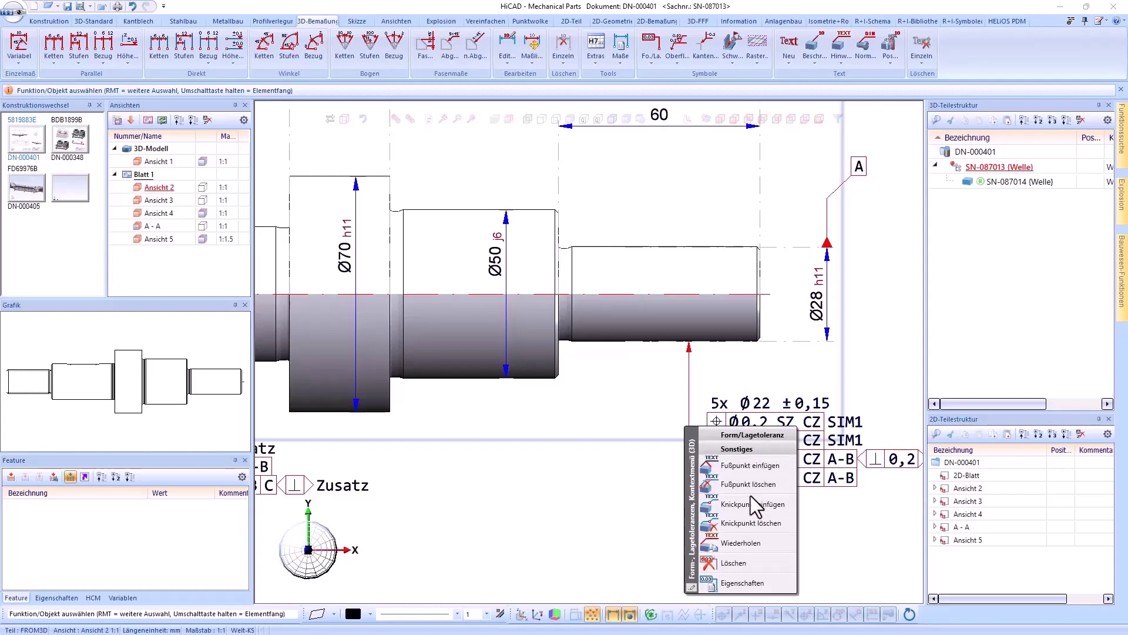
pyautogui.click(733, 465)
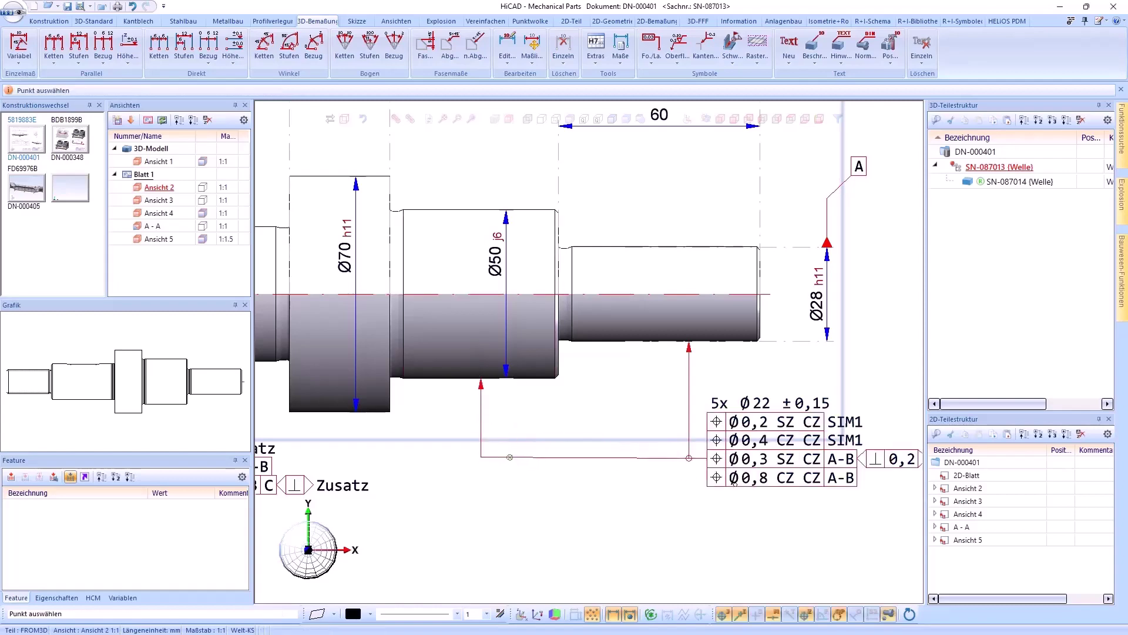
pyautogui.moveTo(690, 391); pyautogui.dragTo(779, 394)
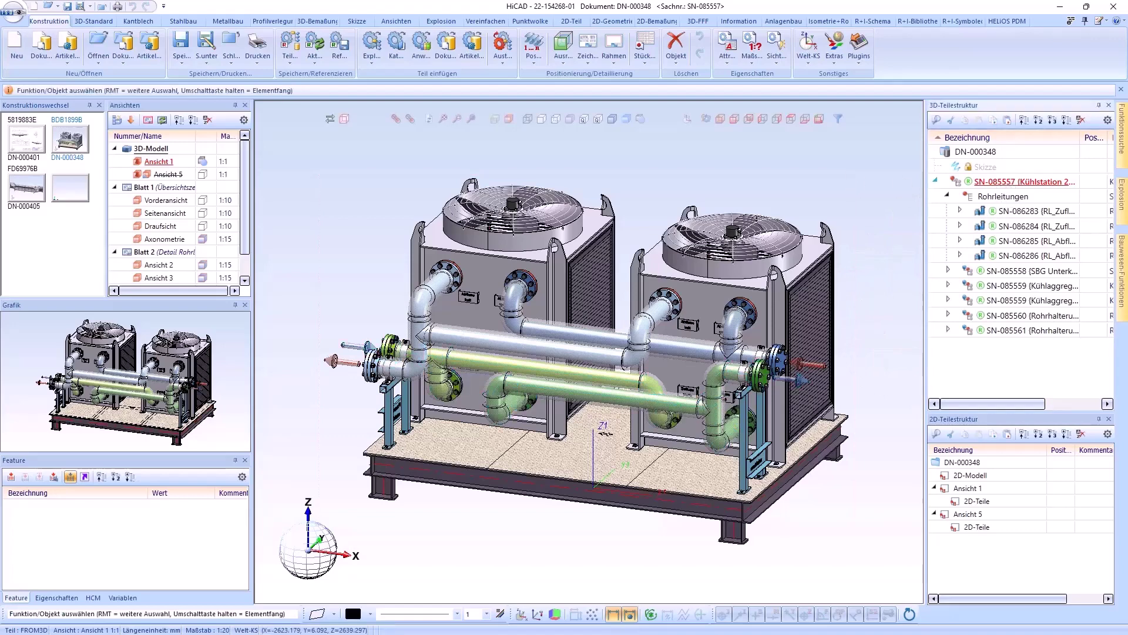
# Start positioning with options for the cooling station assembly and inspect the attribute sorting, including the value order defined for Teiletyp.
pyautogui.click(542, 66)
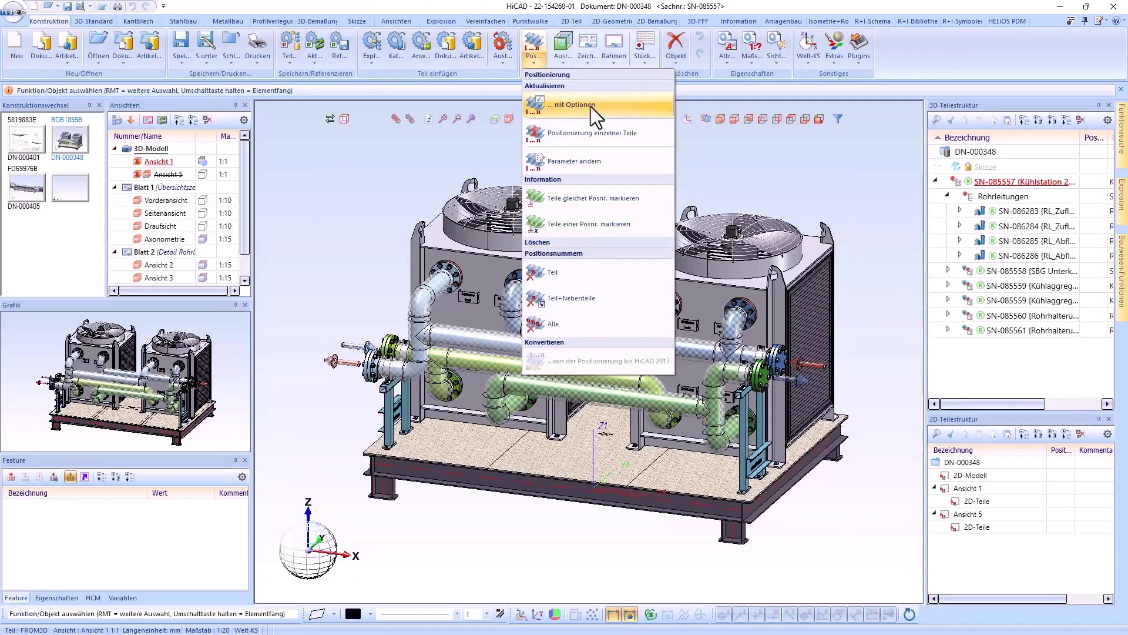
pyautogui.click(590, 107)
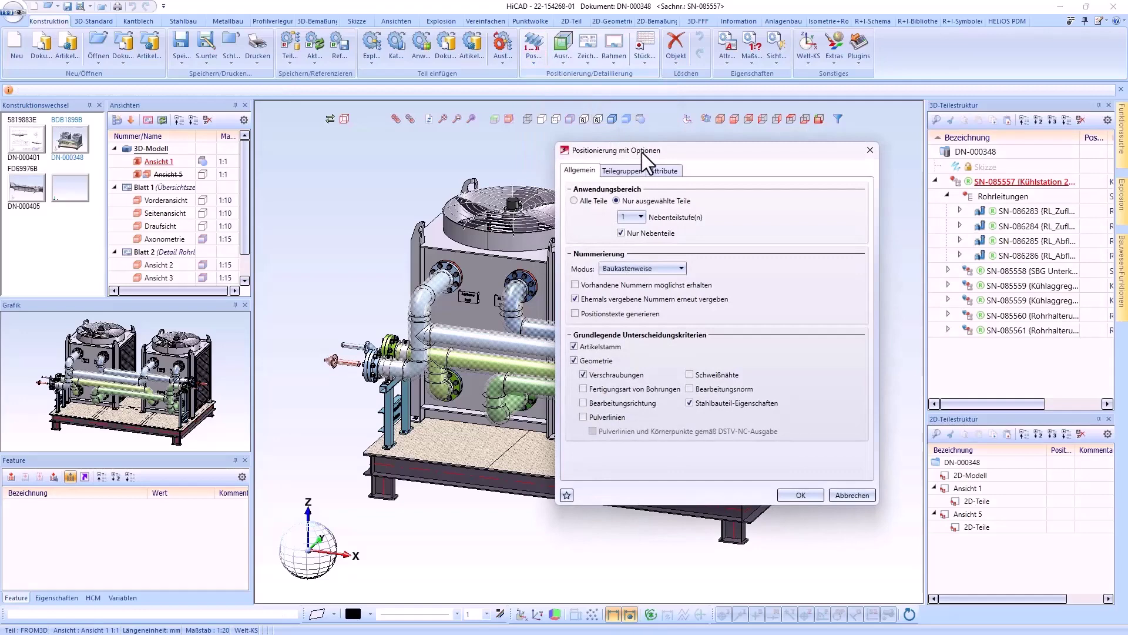
pyautogui.moveTo(642, 153); pyautogui.dragTo(637, 156)
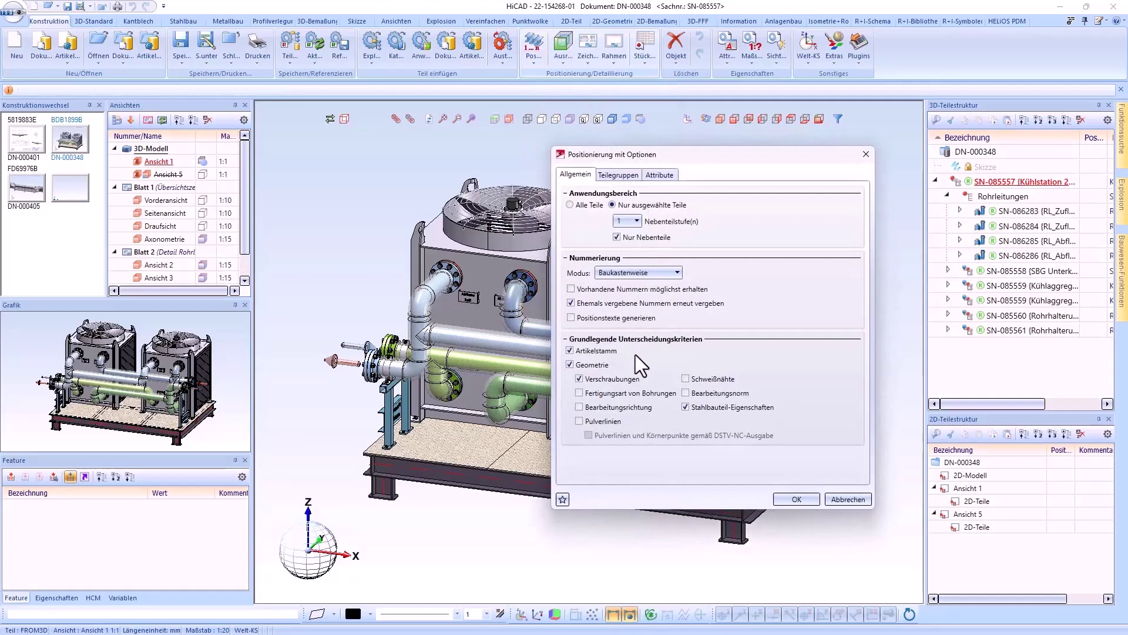
pyautogui.click(662, 178)
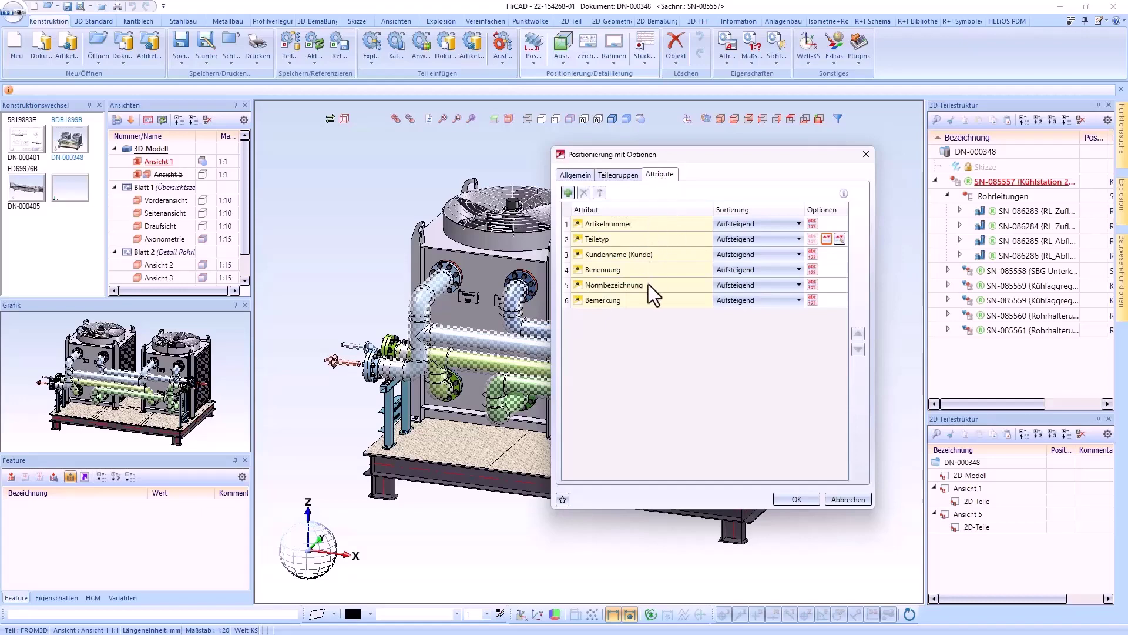
pyautogui.click(721, 228)
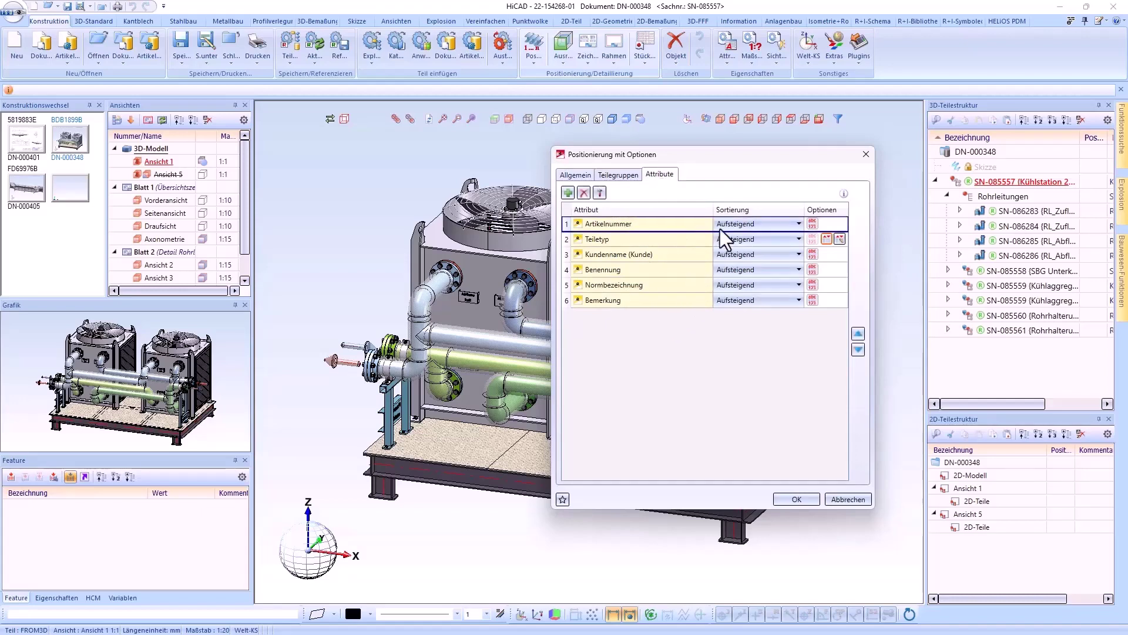
pyautogui.click(812, 223)
pyautogui.click(576, 241)
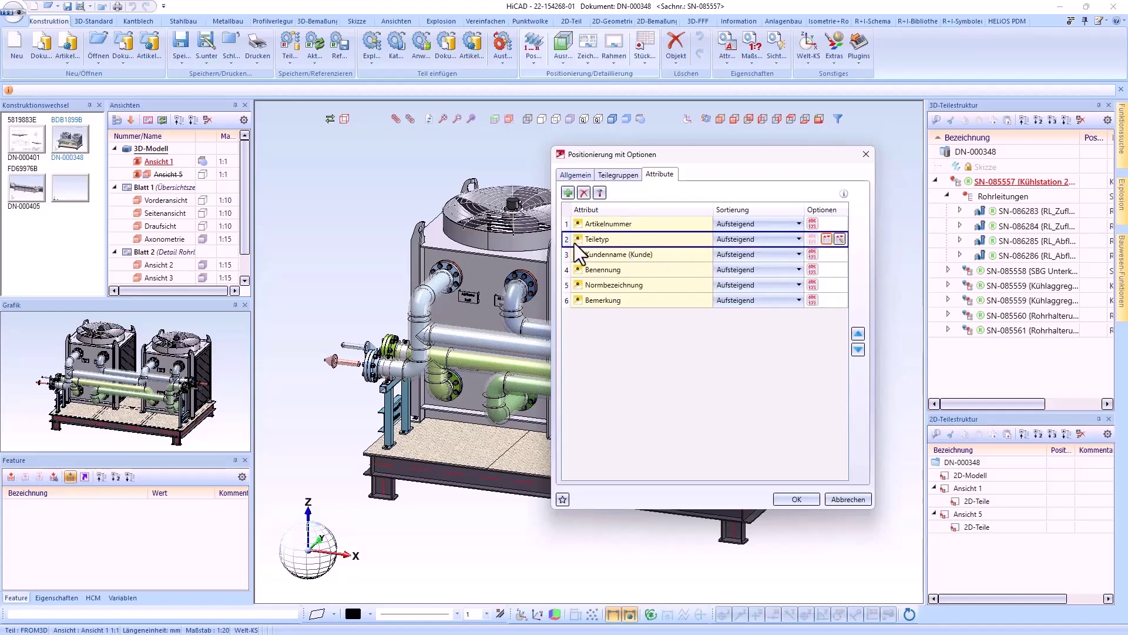
pyautogui.click(839, 239)
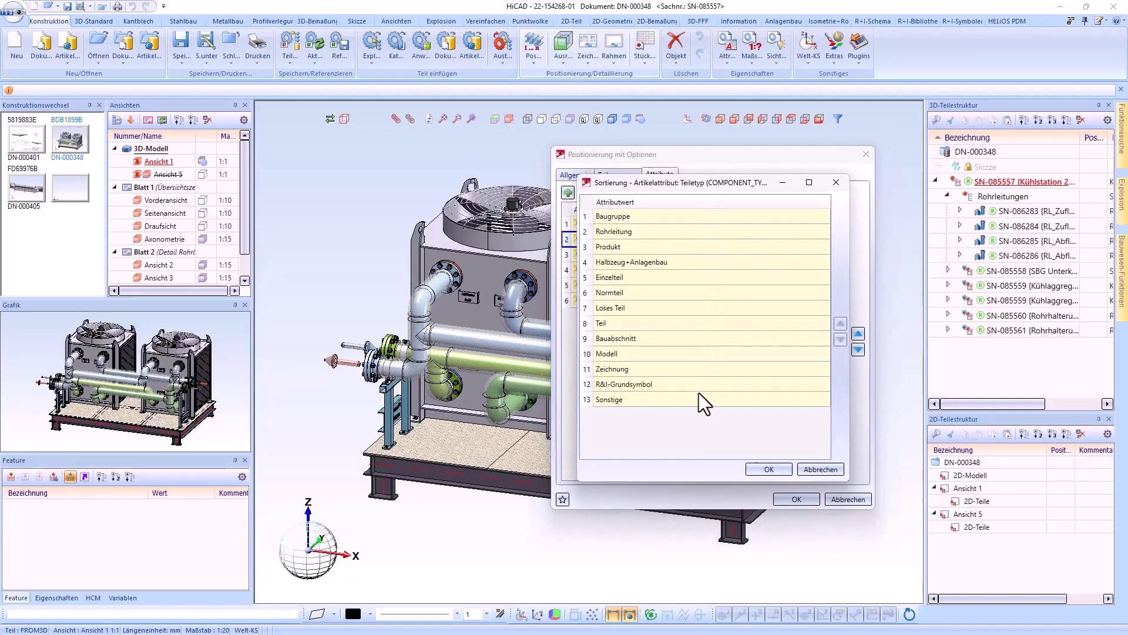
pyautogui.click(770, 470)
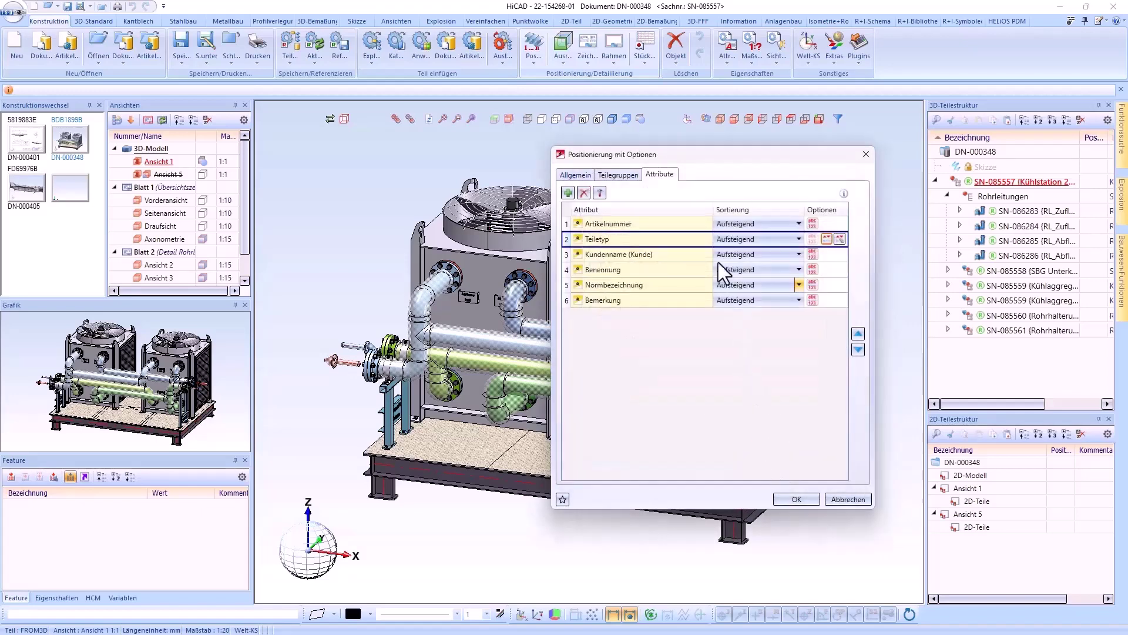
# Number the assembly's direct sub-parts with Artikelnummer as first and Teiletyp as second sorting attribute.
pyautogui.click(675, 254)
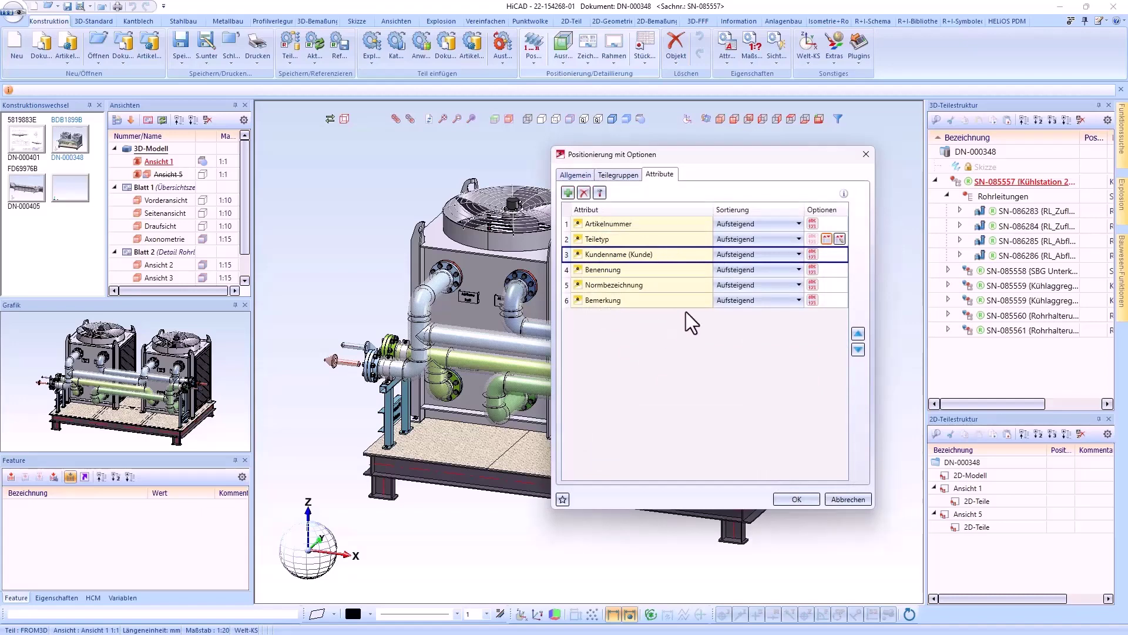
pyautogui.click(640, 238)
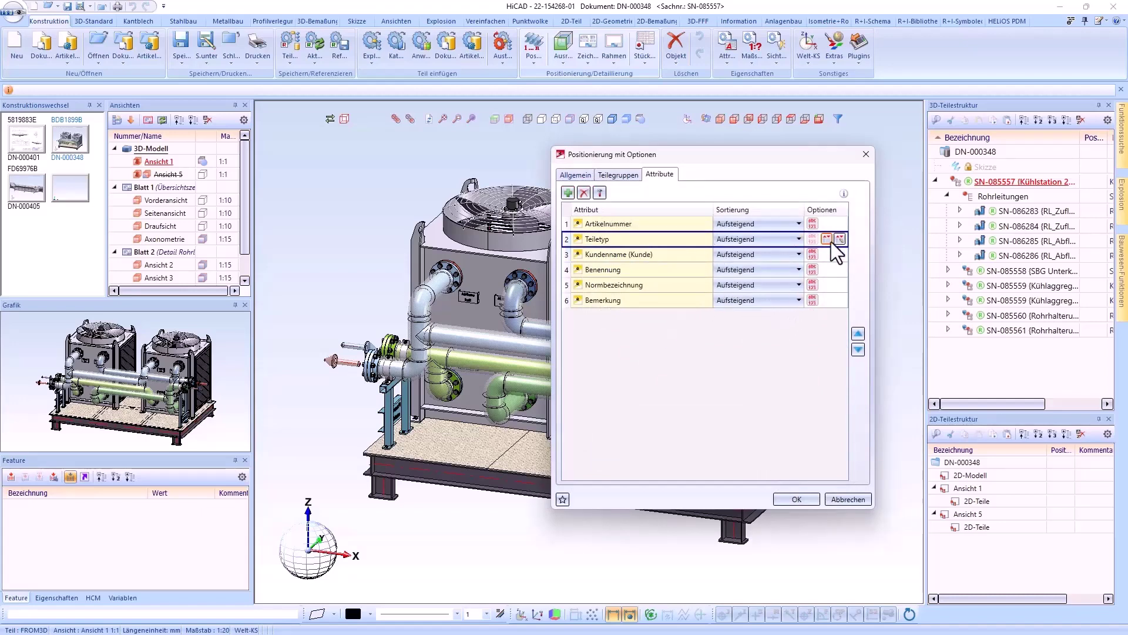
pyautogui.click(797, 499)
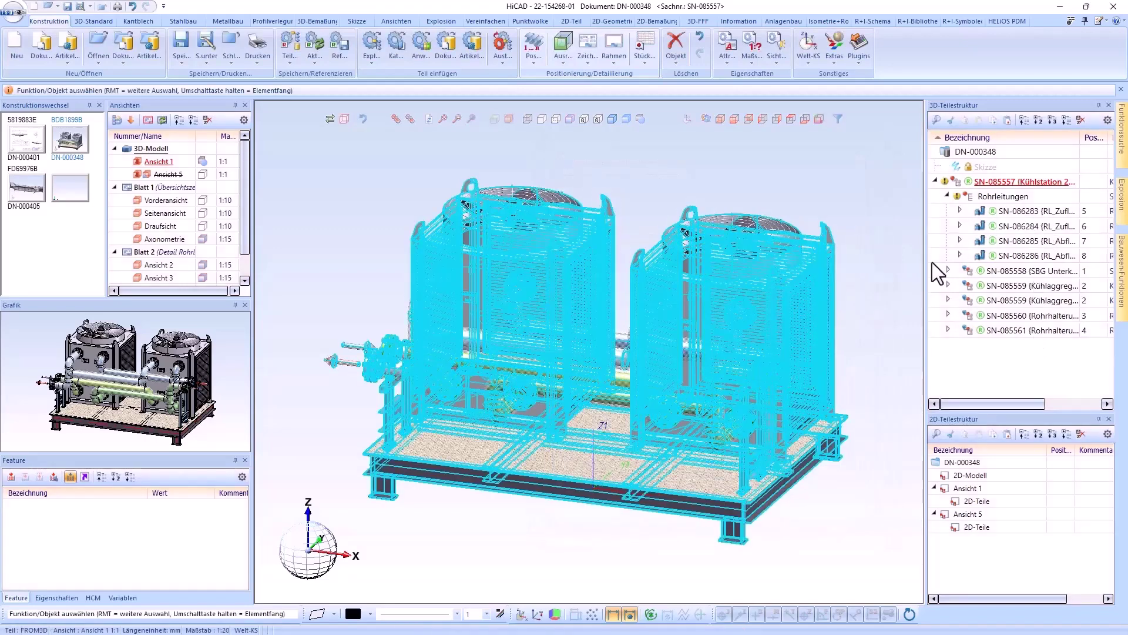
# Delete all position numbers and renumber the assembly with options, moving Teiletyp ahead of Artikelnummer in the attribute sorting.
pyautogui.click(535, 61)
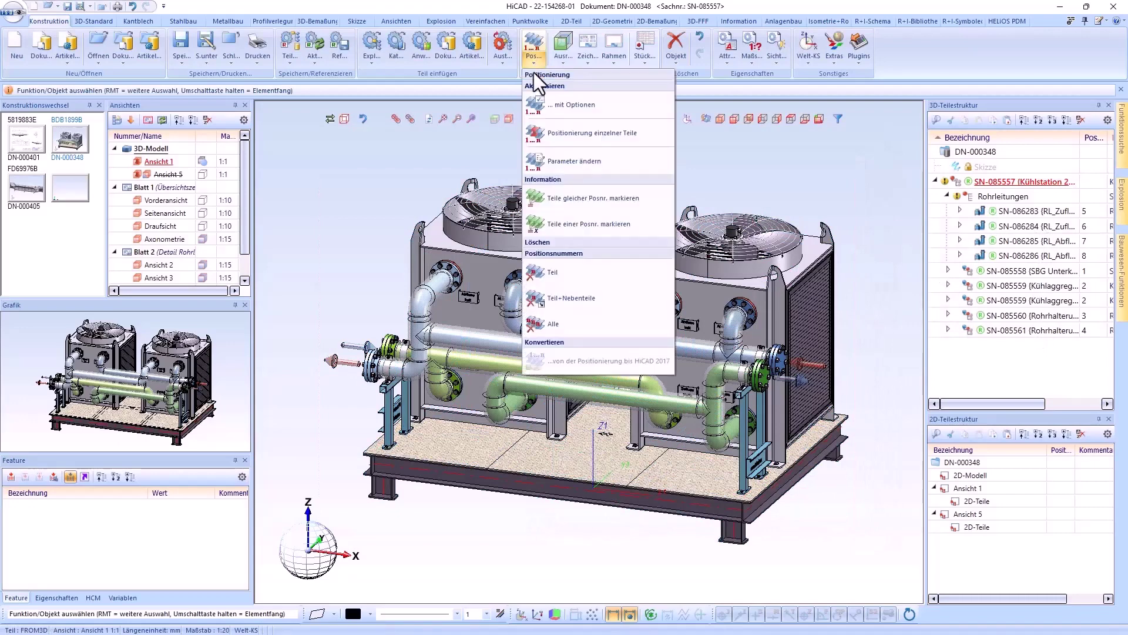
pyautogui.click(567, 322)
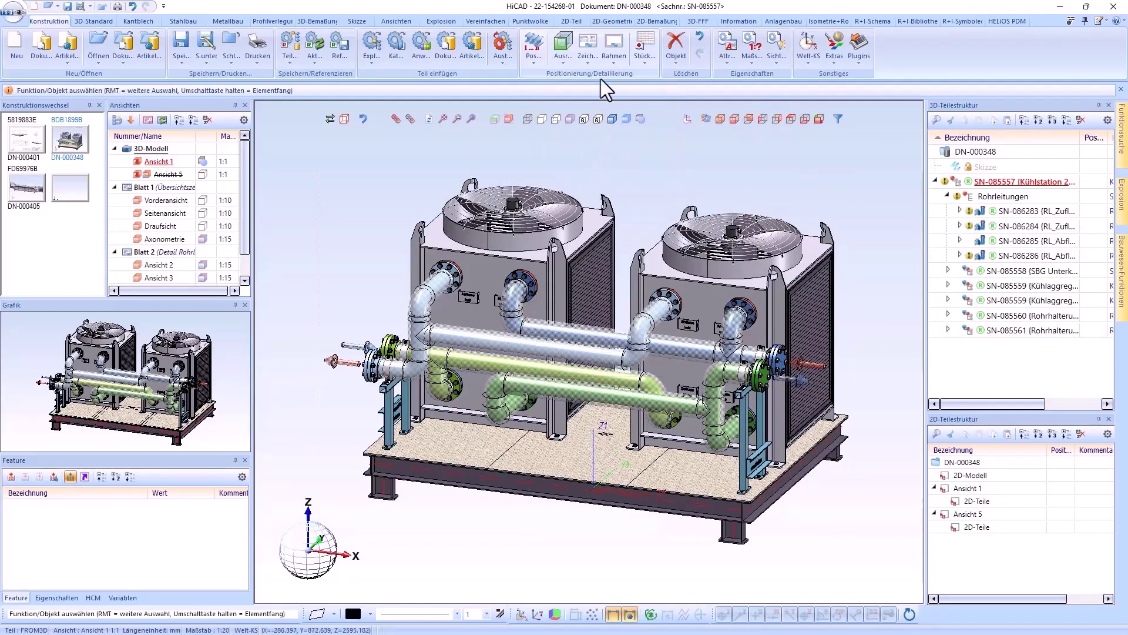
pyautogui.click(533, 59)
pyautogui.click(582, 104)
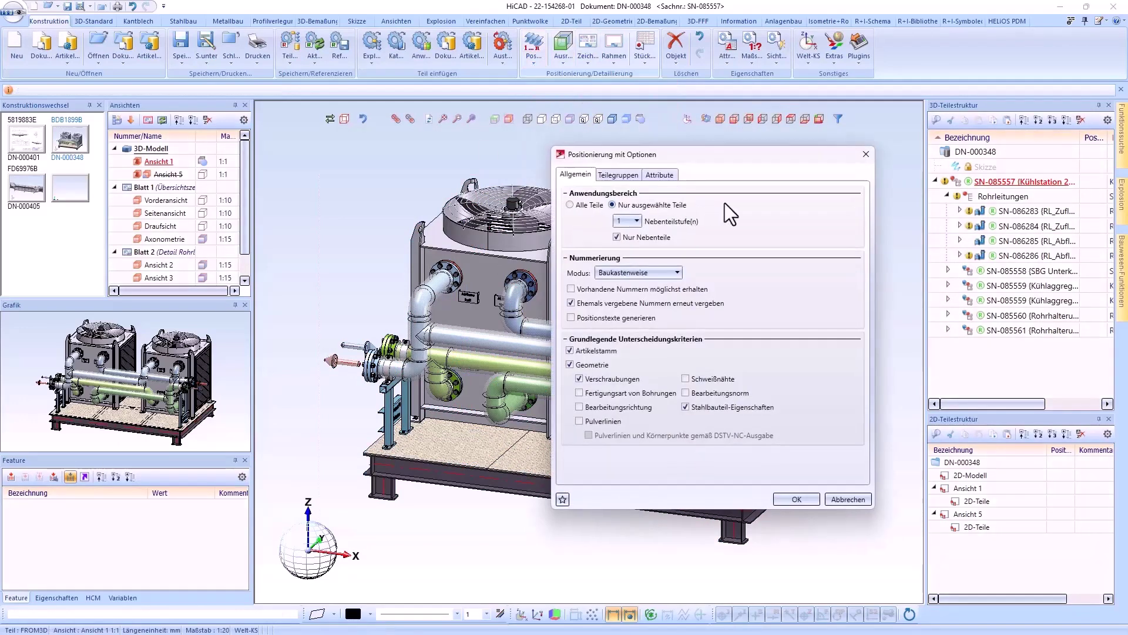
pyautogui.click(668, 175)
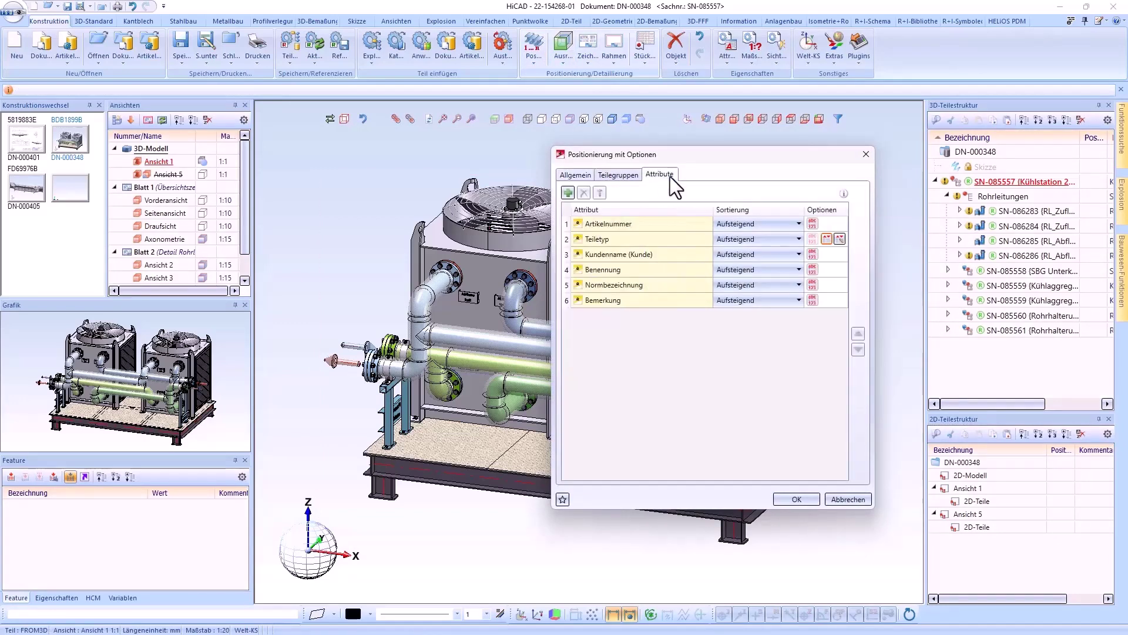
pyautogui.click(633, 239)
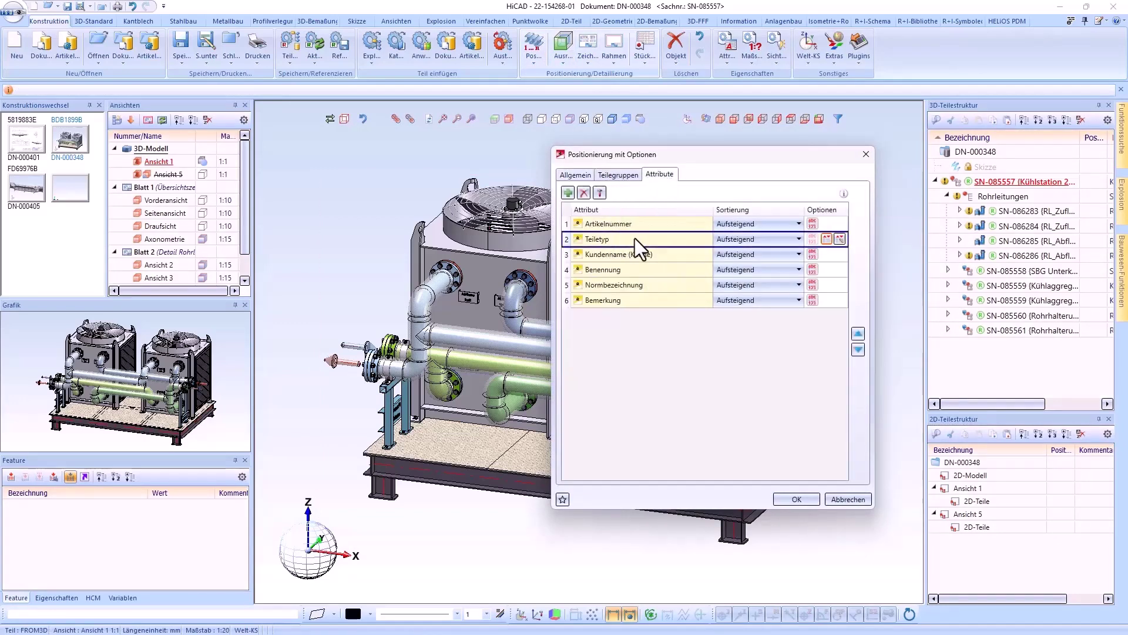
pyautogui.click(858, 333)
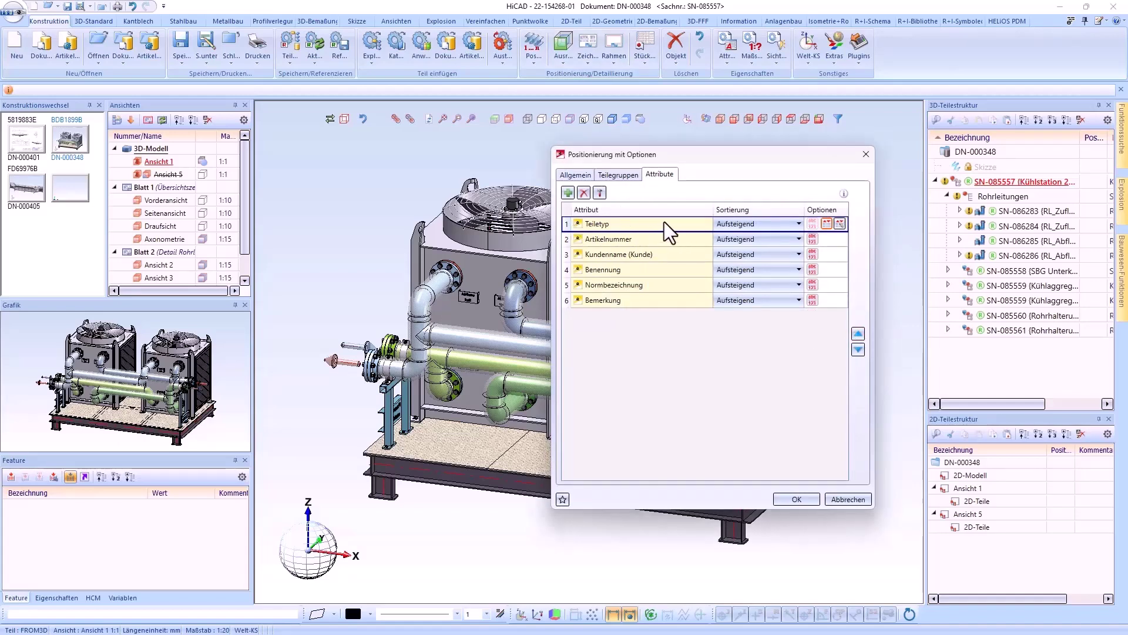
pyautogui.click(801, 500)
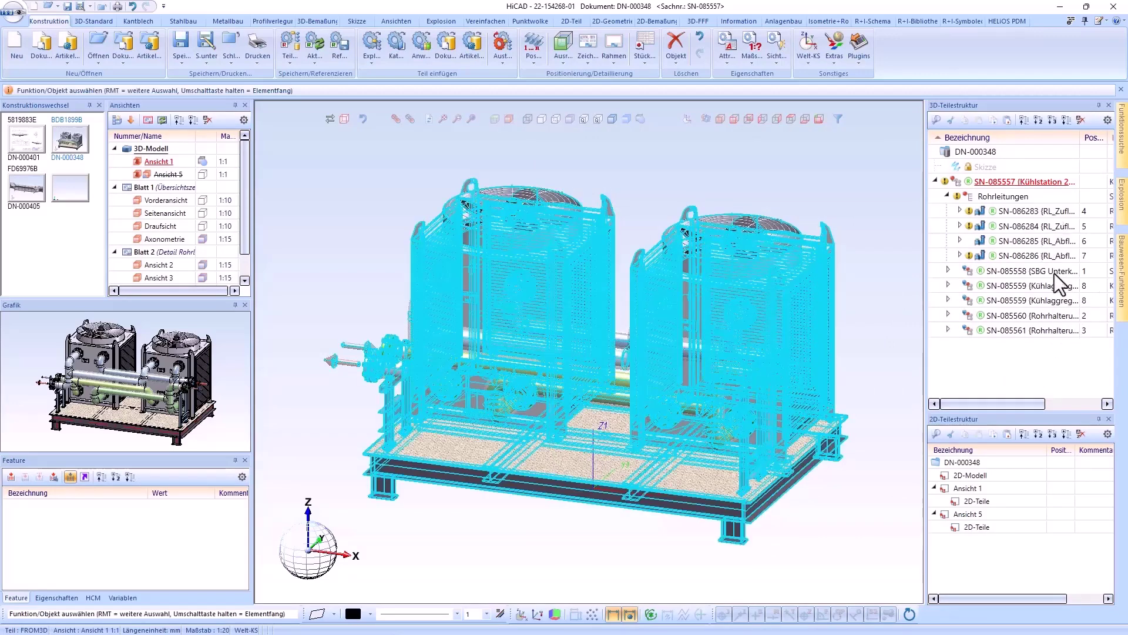
pyautogui.click(1049, 302)
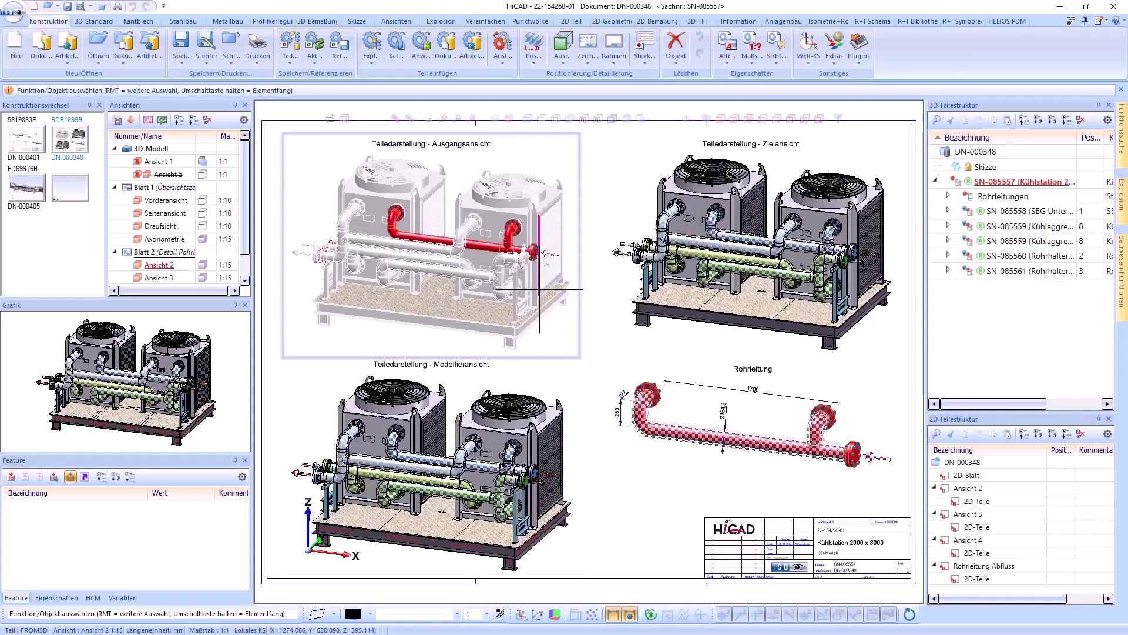
# Transfer the part representation from Ansicht 2 to the Zielansicht view, including face and edge colours, line type, transparency and hatching.
pyautogui.rightClick(579, 326)
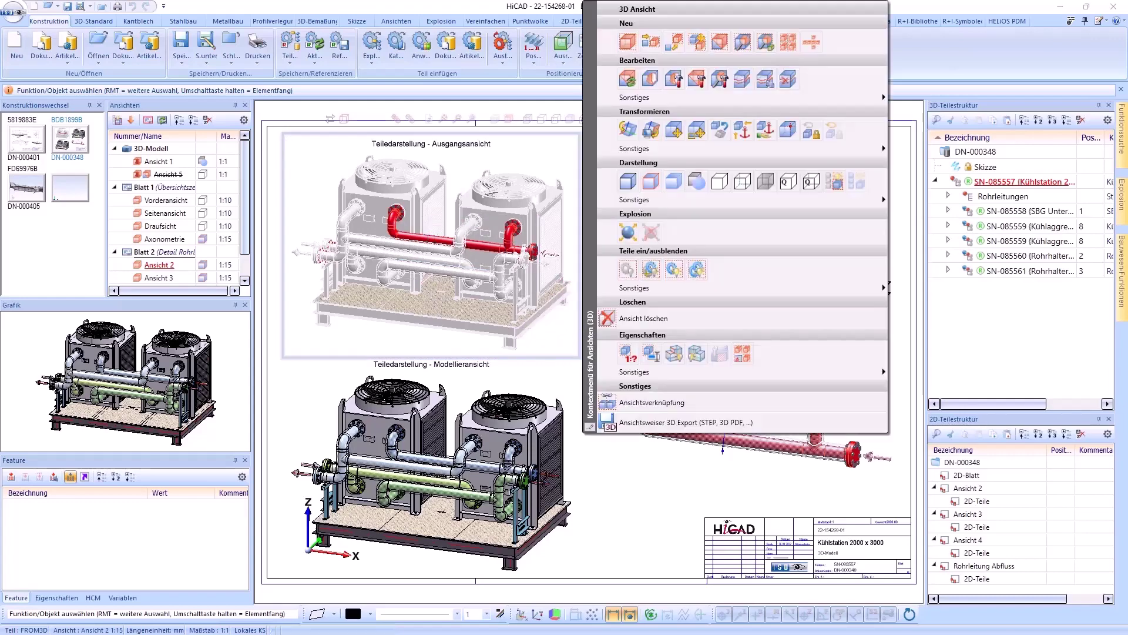
pyautogui.click(740, 353)
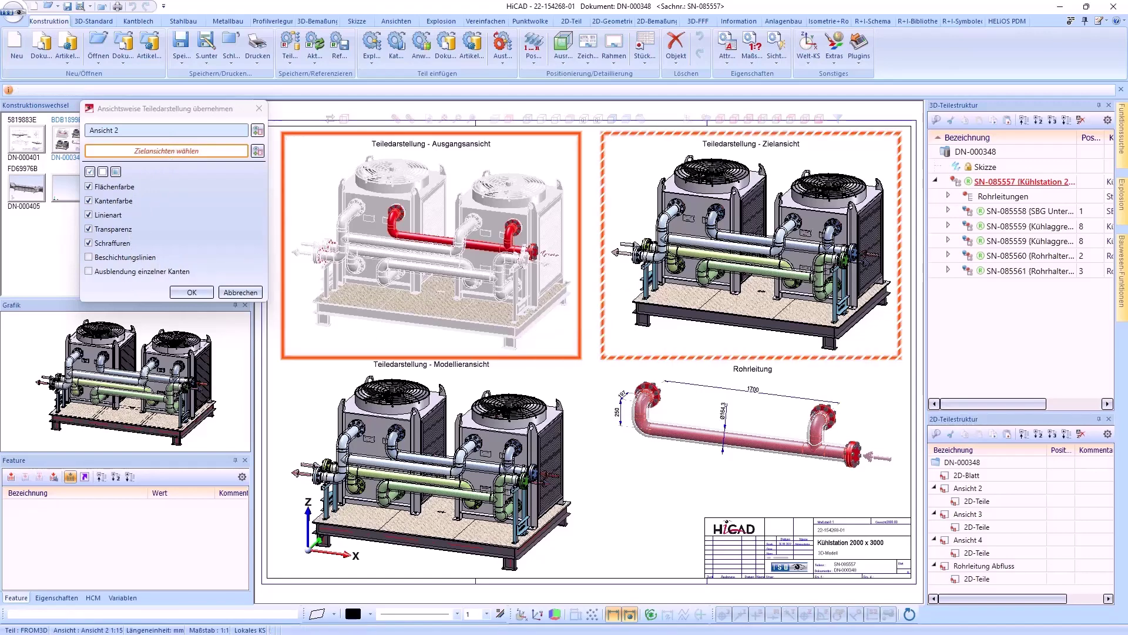
pyautogui.click(612, 328)
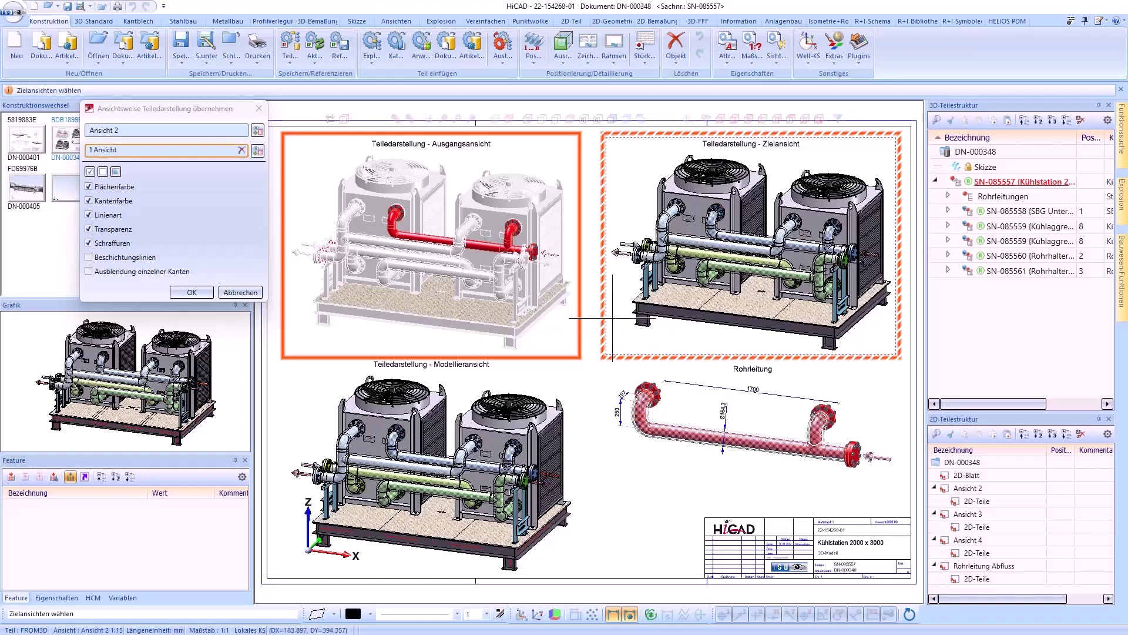
pyautogui.click(192, 293)
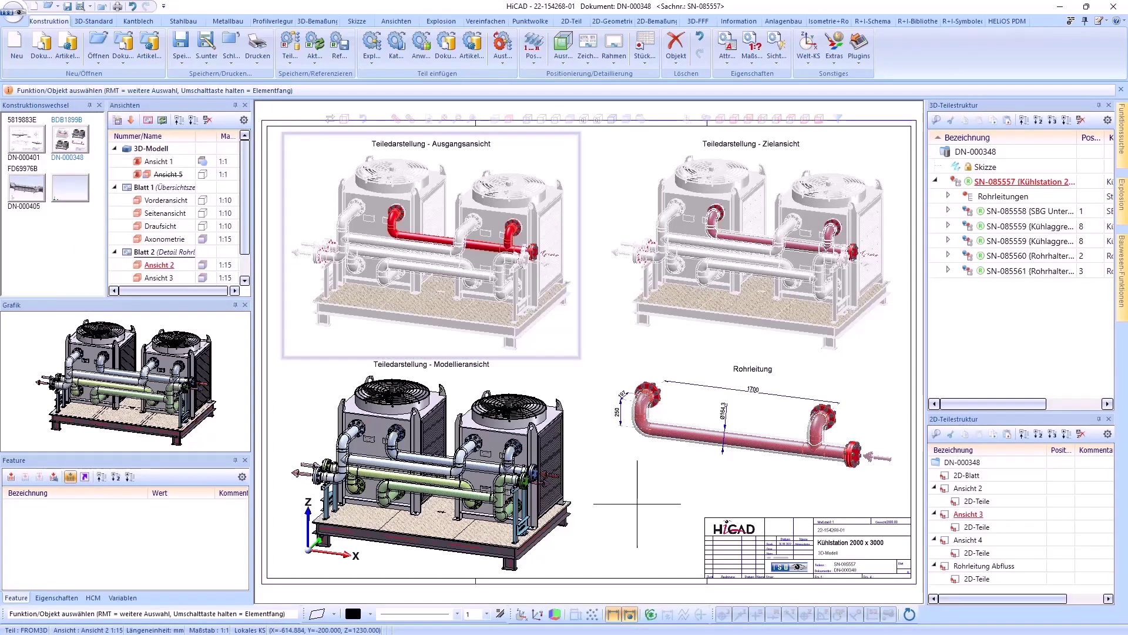
# Transfer the part representation from view Rohrleitung Abfluss to Ansicht 2, 3 and 4, including Ausblendung einzelner Kanten, and clear the view selection.
pyautogui.scroll(-1, 200, 264)
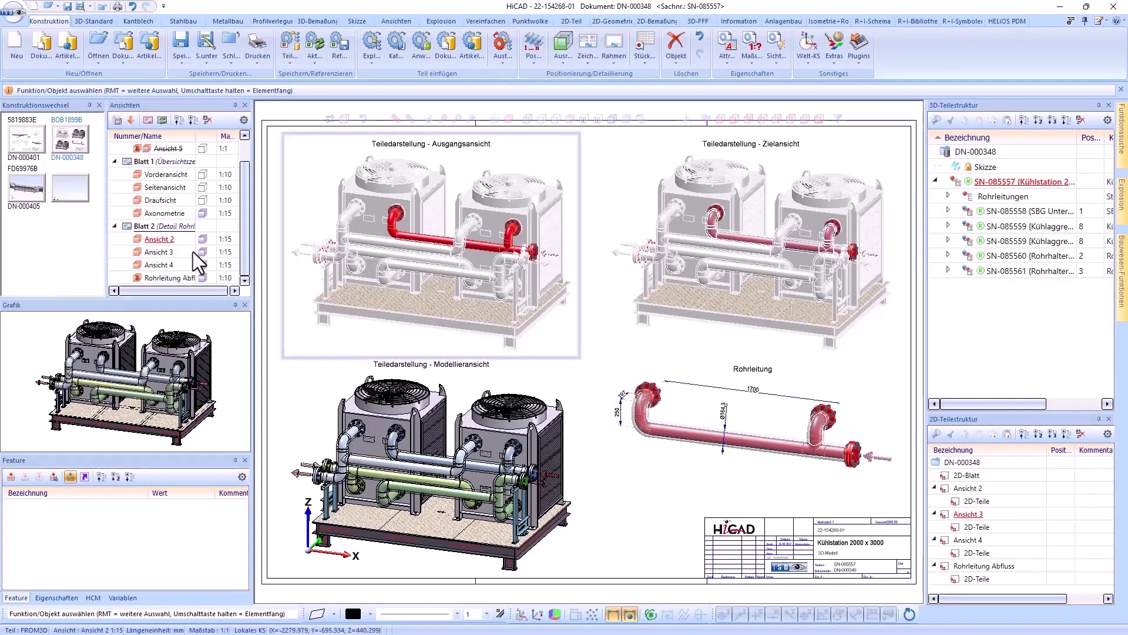
pyautogui.keyDown('shift'); pyautogui.click(160, 266); pyautogui.keyUp('shift')
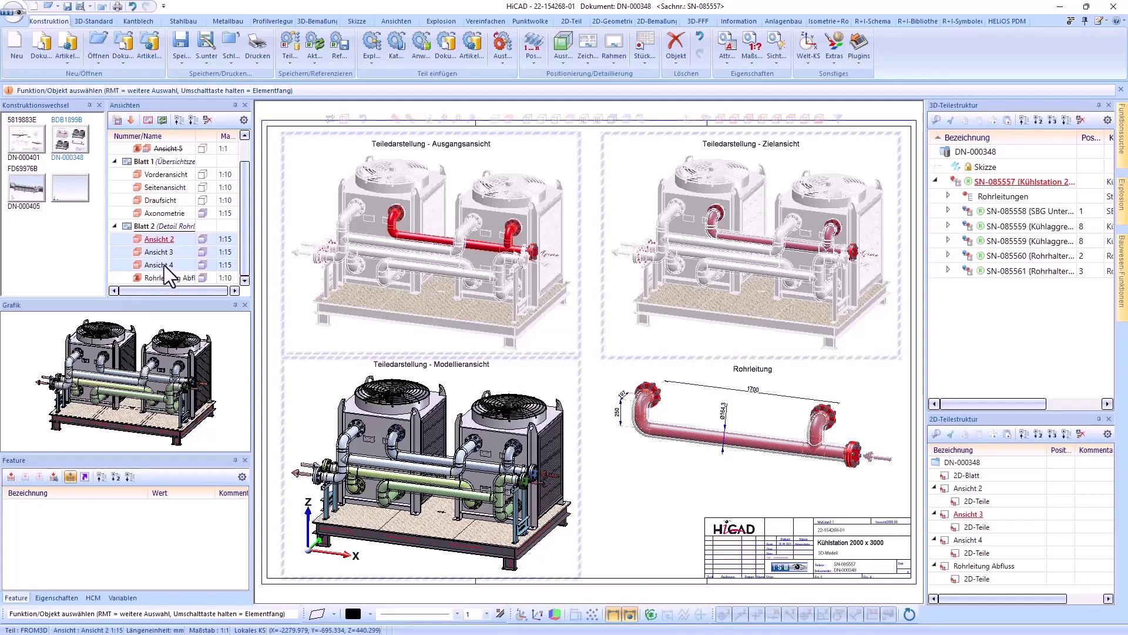
pyautogui.rightClick(164, 265)
pyautogui.click(278, 416)
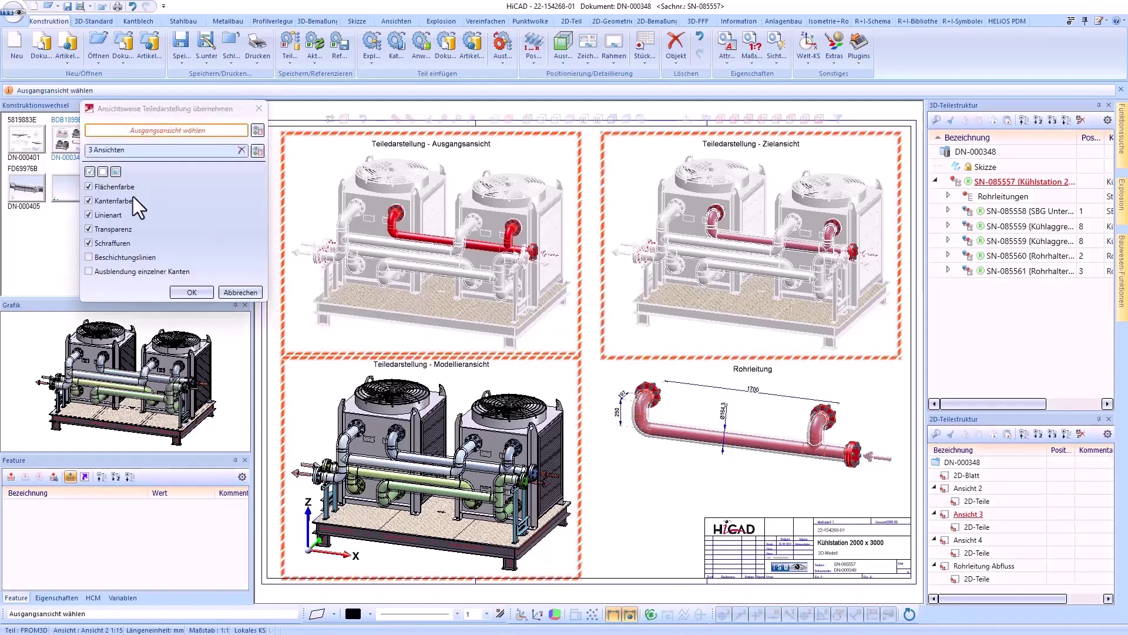
pyautogui.click(101, 273)
pyautogui.click(661, 473)
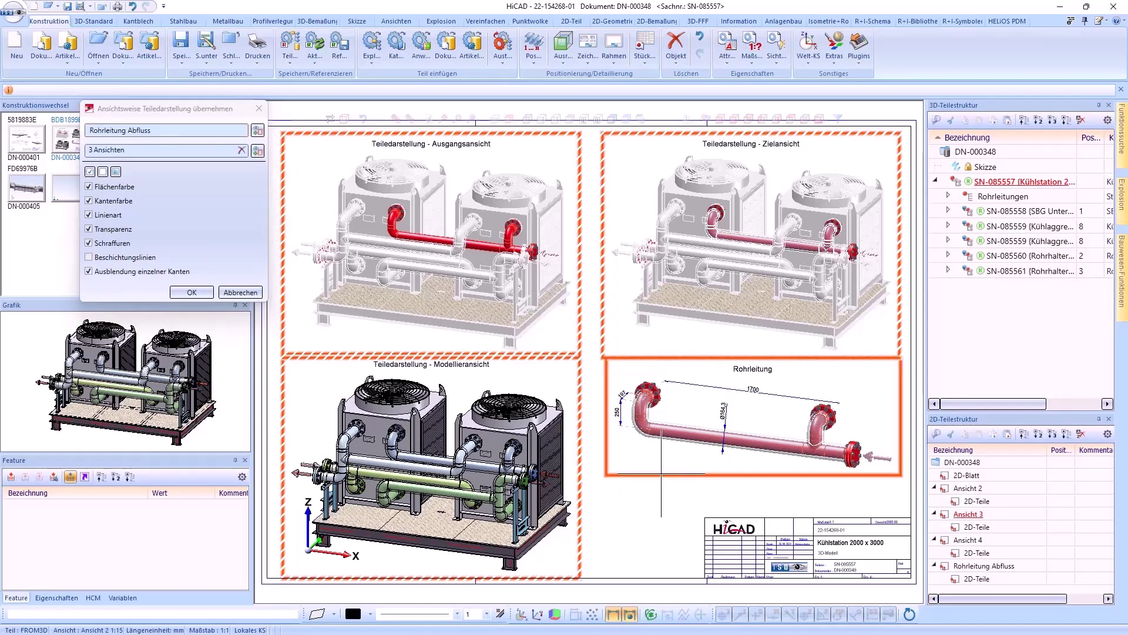
pyautogui.click(191, 292)
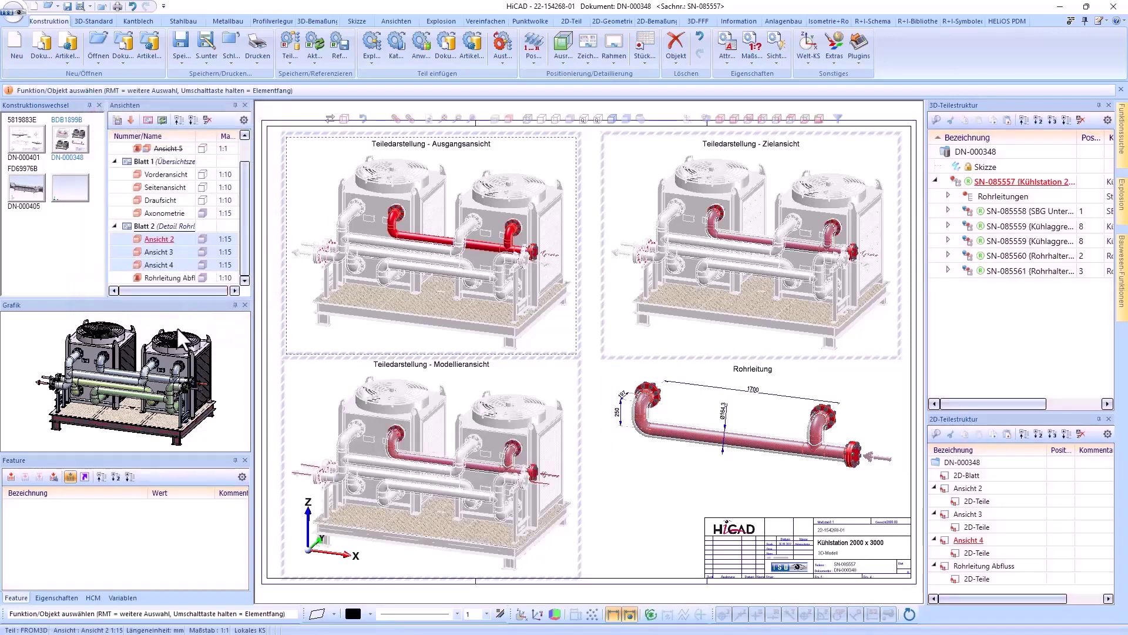
pyautogui.click(638, 509)
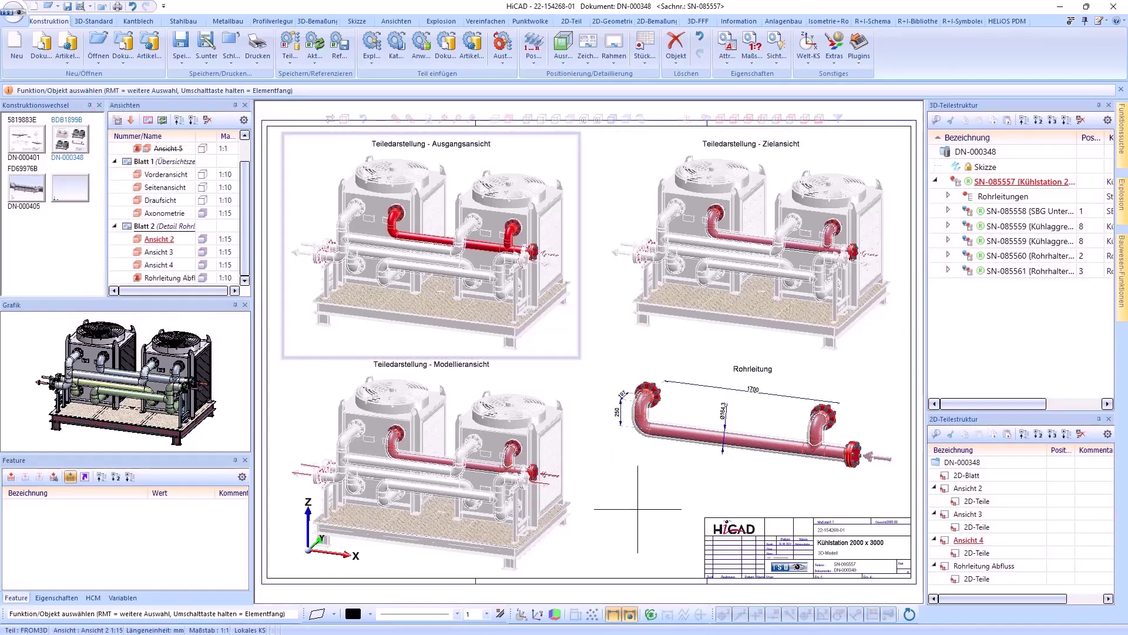